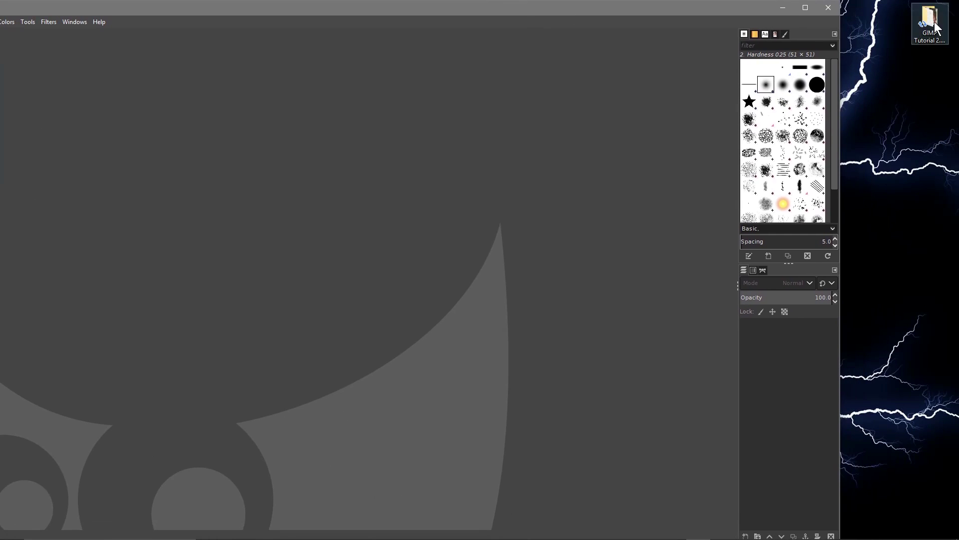
Preview image-01.jpg in Photos, close it, and load the picture from the tutorial folder into a maximized GIMP window.
double_click(629, 229)
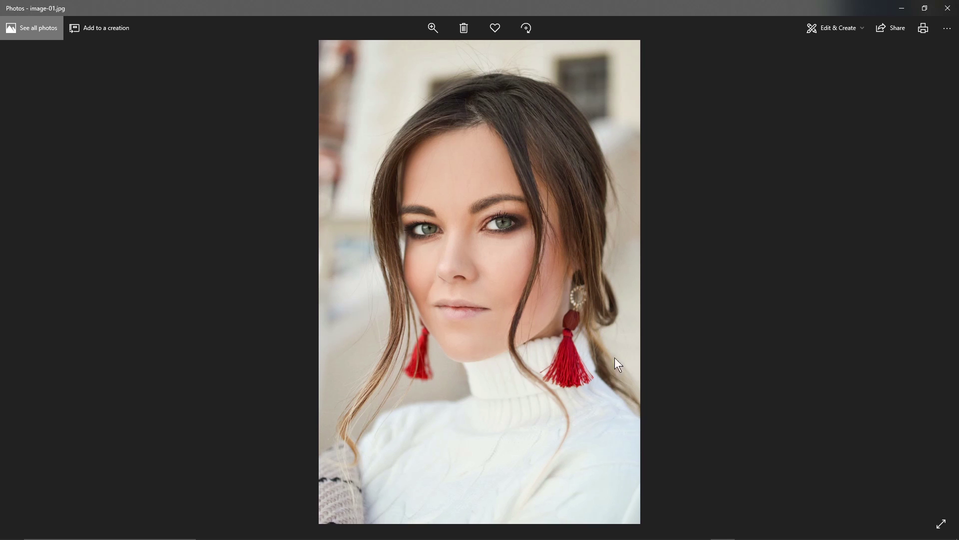
left_click(948, 8)
left_click_drag(649, 228, 256, 235)
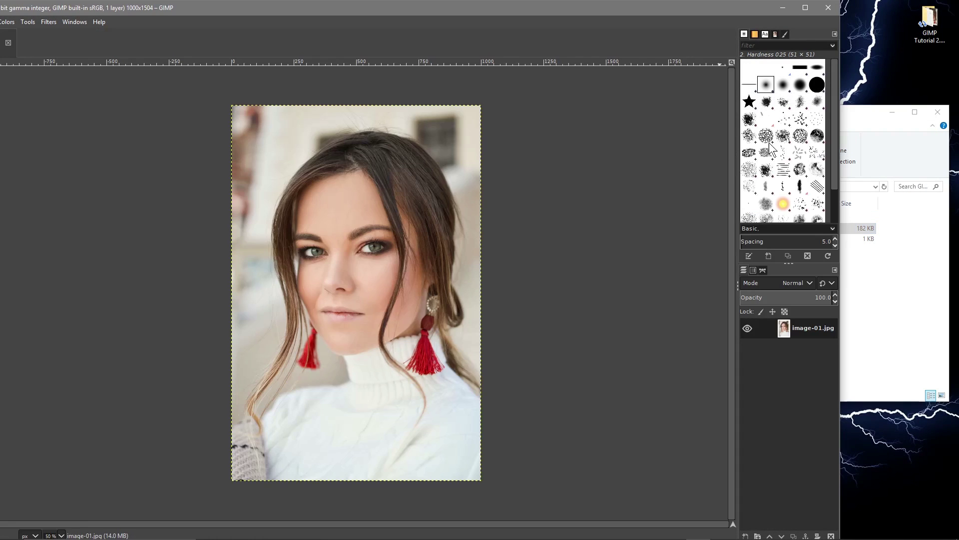
left_click(805, 8)
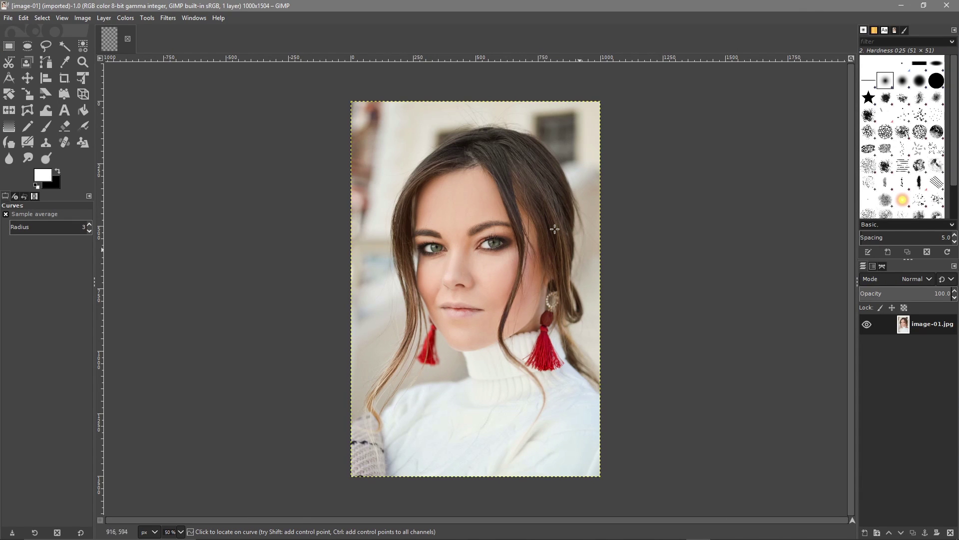
Crop the portrait around the head and neck to about 874 × 1076 px, starting at about 100, 66 px.
left_click(63, 80)
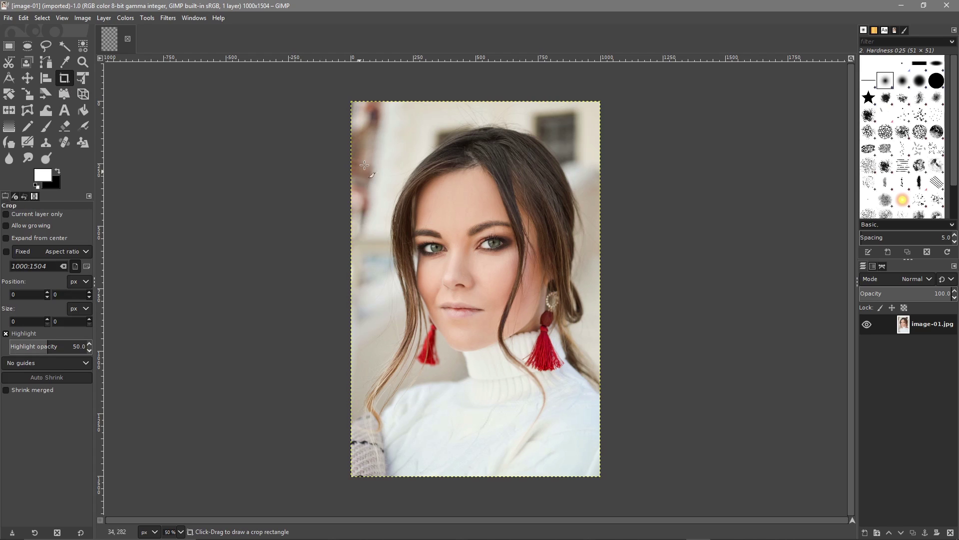
left_click_drag(375, 131, 595, 380)
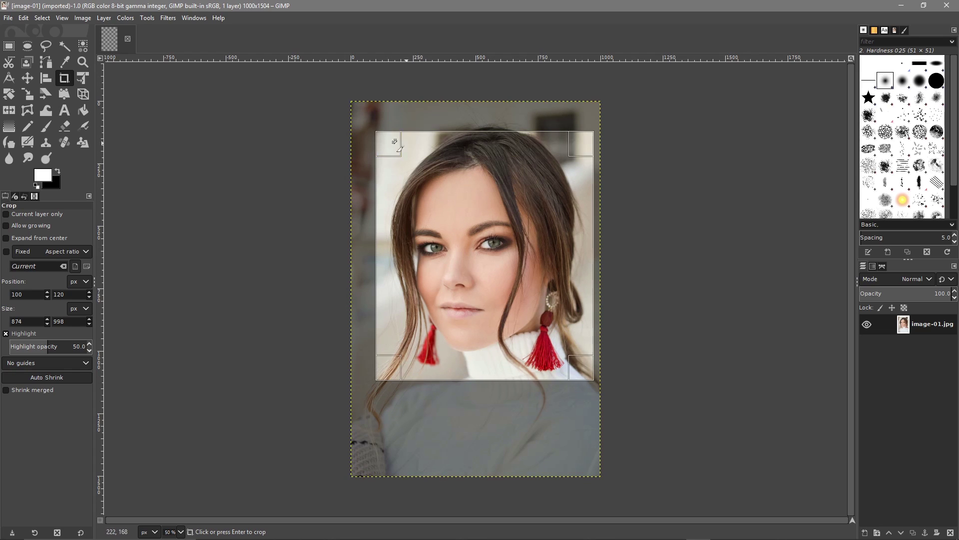
left_click_drag(469, 142, 470, 129)
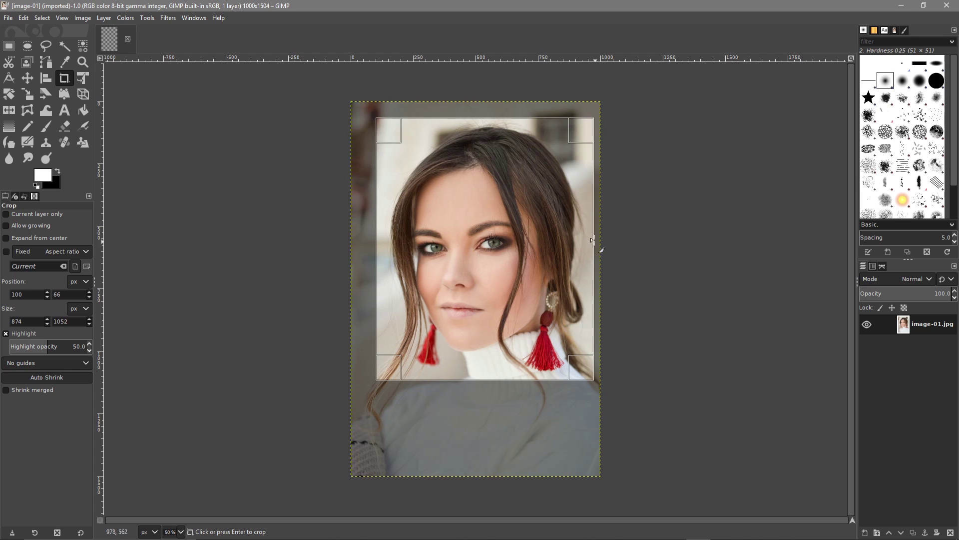
mouse_move(479, 371)
left_mouse_down()
mouse_move(480, 382)
mouse_move(480, 371)
left_mouse_up()
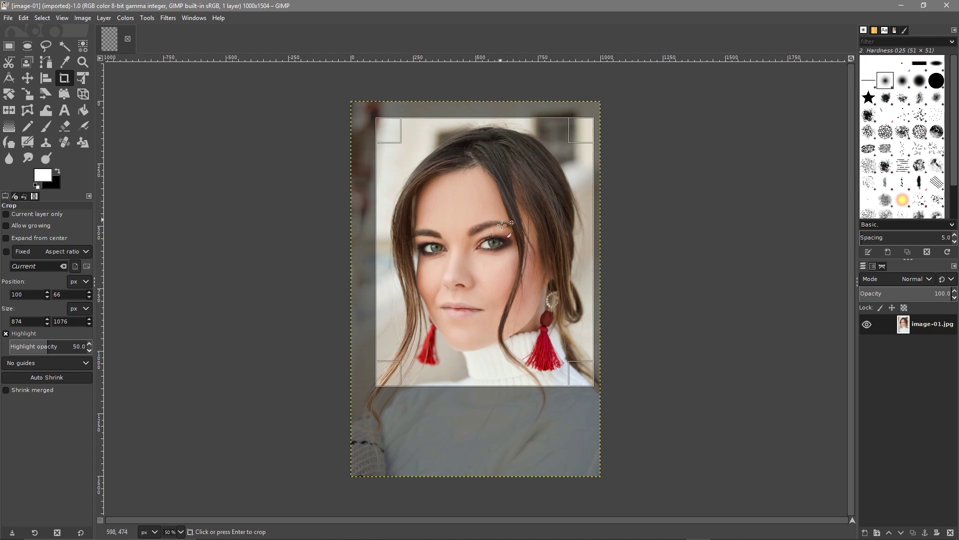
left_click(479, 245)
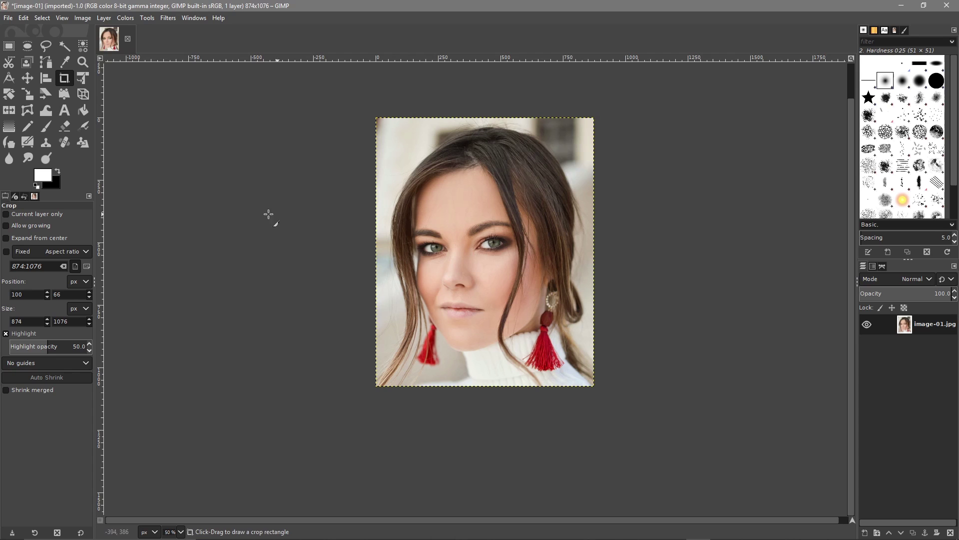
Paint the background beside the hair on the portrait's left side and top edge white with the large soft Paintbrush.
left_click(43, 129)
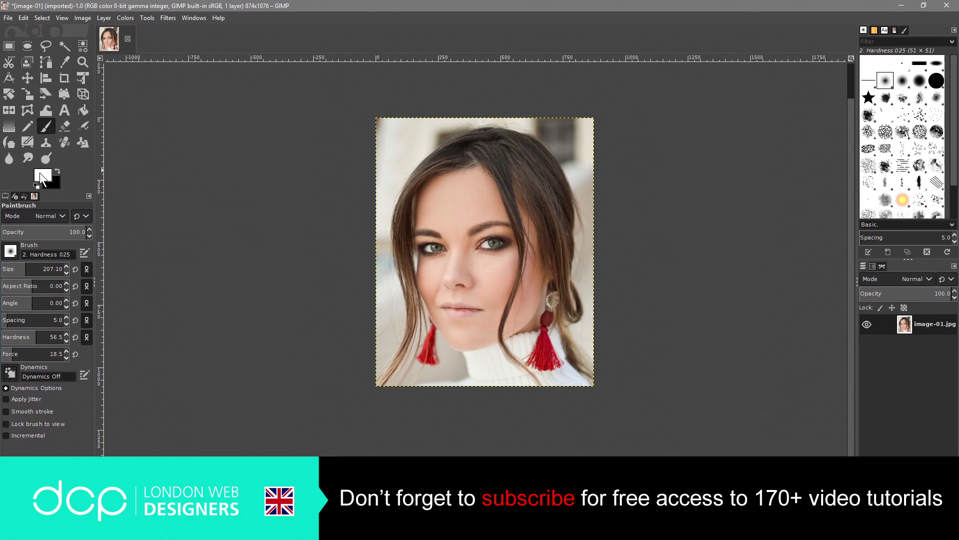
left_click(58, 170)
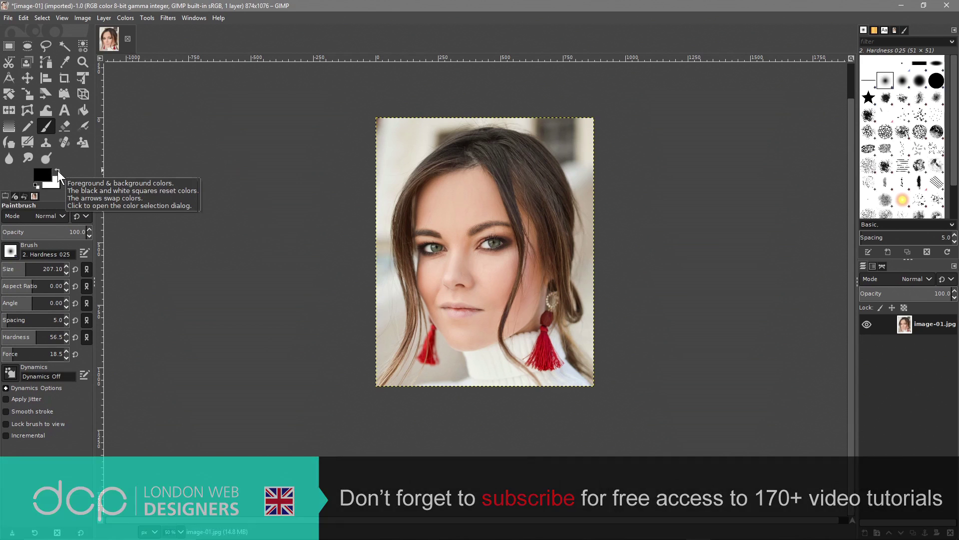
left_click(58, 170)
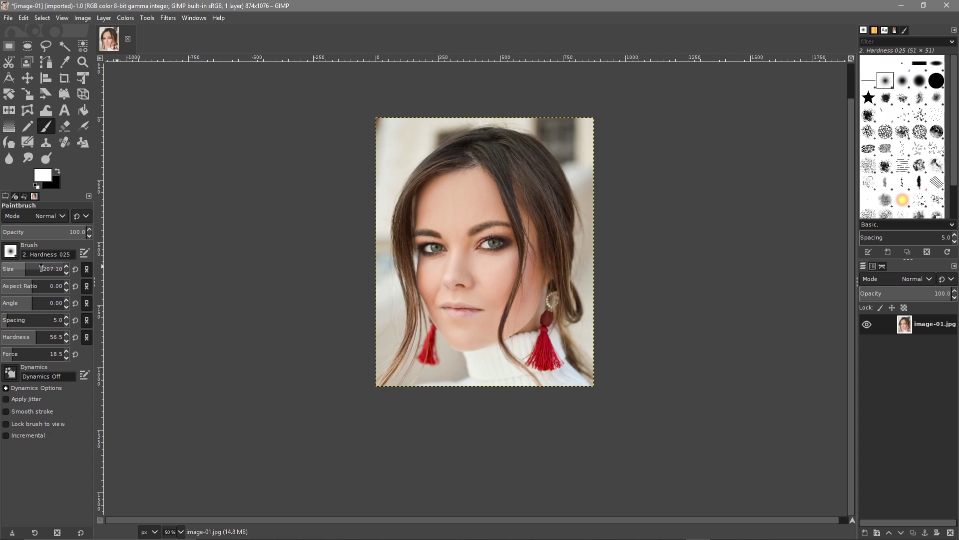
mouse_move(413, 128)
left_mouse_down()
mouse_move(379, 157)
mouse_move(427, 128)
mouse_move(379, 169)
mouse_move(396, 158)
mouse_move(365, 234)
mouse_move(381, 332)
mouse_move(369, 358)
mouse_move(350, 336)
left_mouse_up()
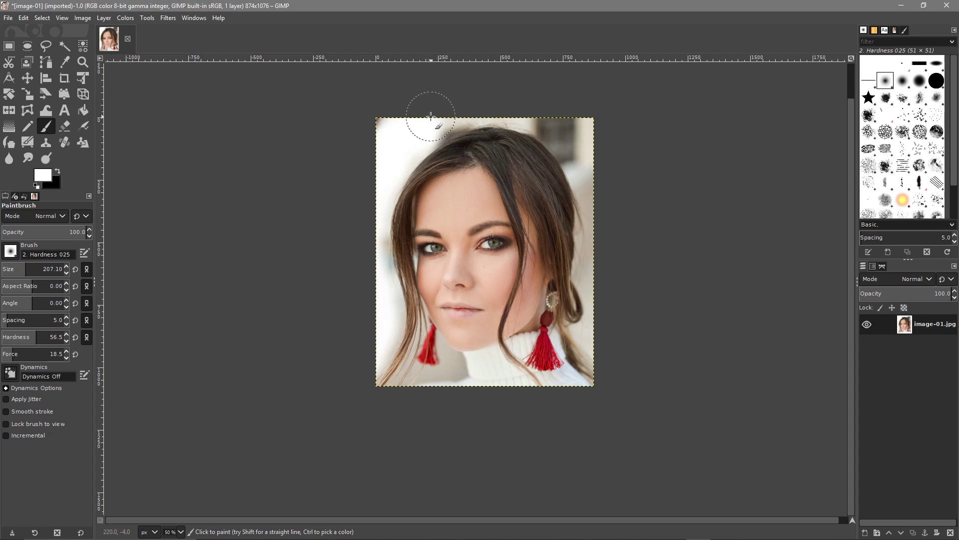
mouse_move(443, 112)
left_mouse_down()
mouse_move(519, 110)
mouse_move(563, 122)
mouse_move(566, 132)
mouse_move(625, 139)
left_mouse_up()
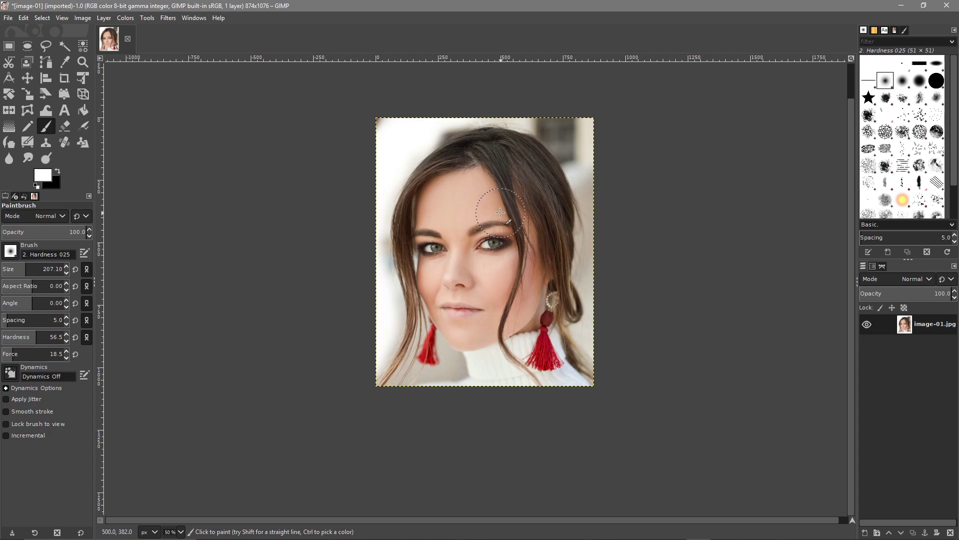
Paint the window and remaining background beside the hair on the portrait's right side white.
key("space")
left_click_drag(501, 242, 496, 325)
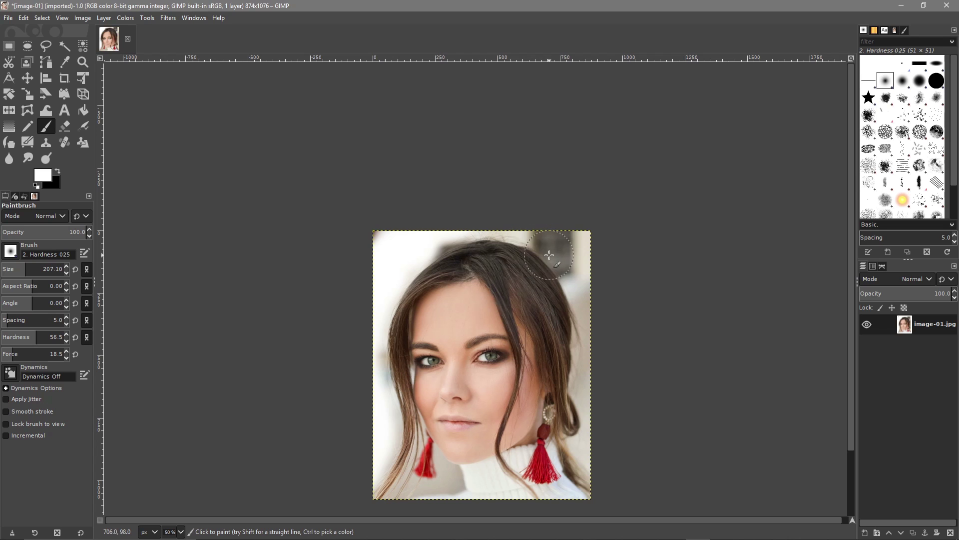
scroll(549, 255, "up", 3, "ctrl")
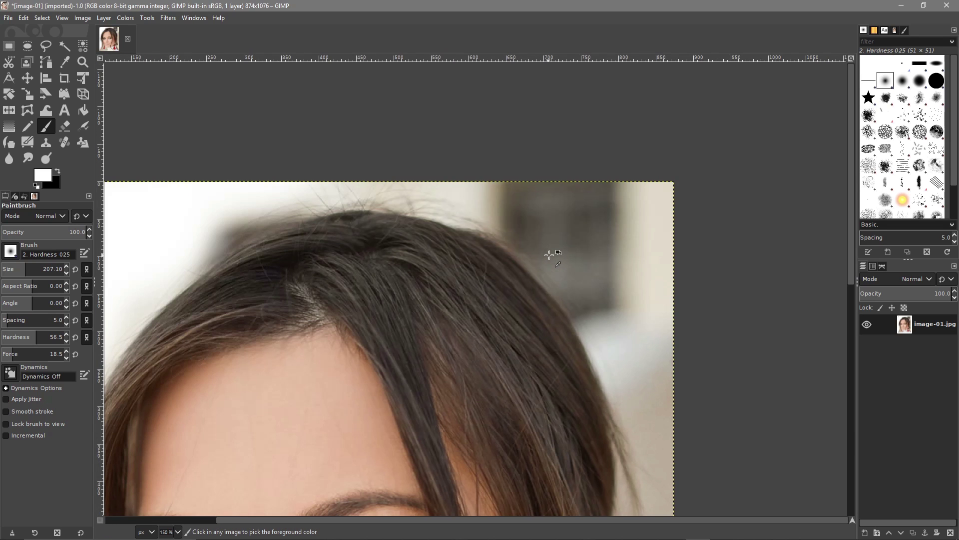
scroll(552, 254, "down", 2, "ctrl")
scroll(554, 253, "up", 1, "ctrl")
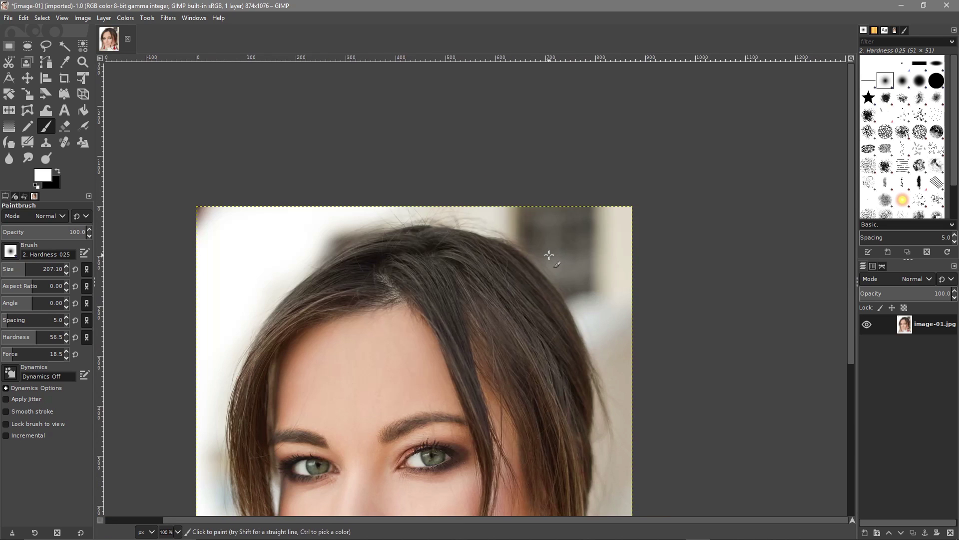
mouse_move(592, 215)
left_mouse_down()
mouse_move(653, 276)
mouse_move(561, 217)
mouse_move(605, 268)
mouse_move(595, 264)
mouse_move(581, 238)
mouse_move(526, 201)
mouse_move(559, 215)
mouse_move(606, 264)
mouse_move(625, 308)
mouse_move(588, 248)
mouse_move(655, 380)
mouse_move(680, 369)
left_mouse_up()
scroll(675, 359, "down", 5)
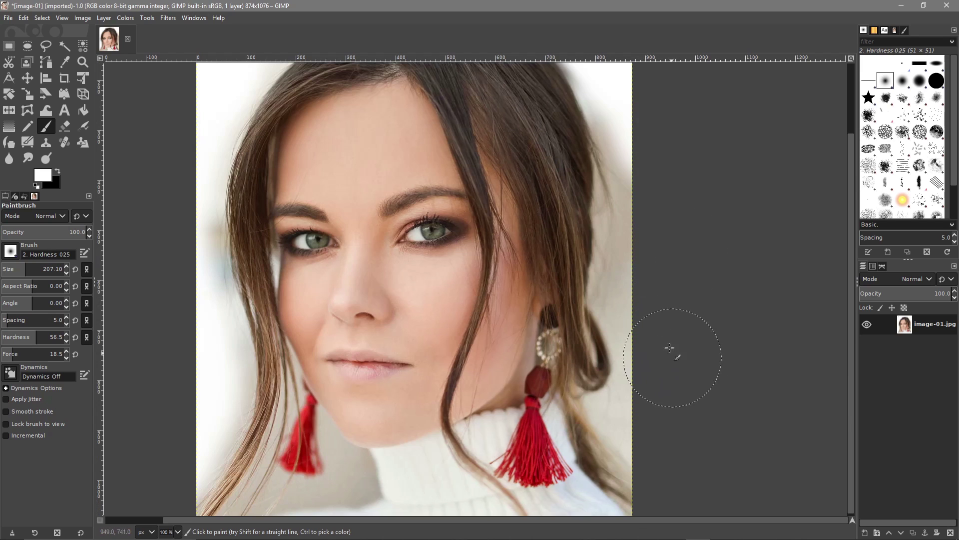
mouse_move(627, 155)
left_mouse_down()
mouse_move(642, 135)
mouse_move(654, 167)
mouse_move(653, 317)
left_mouse_up()
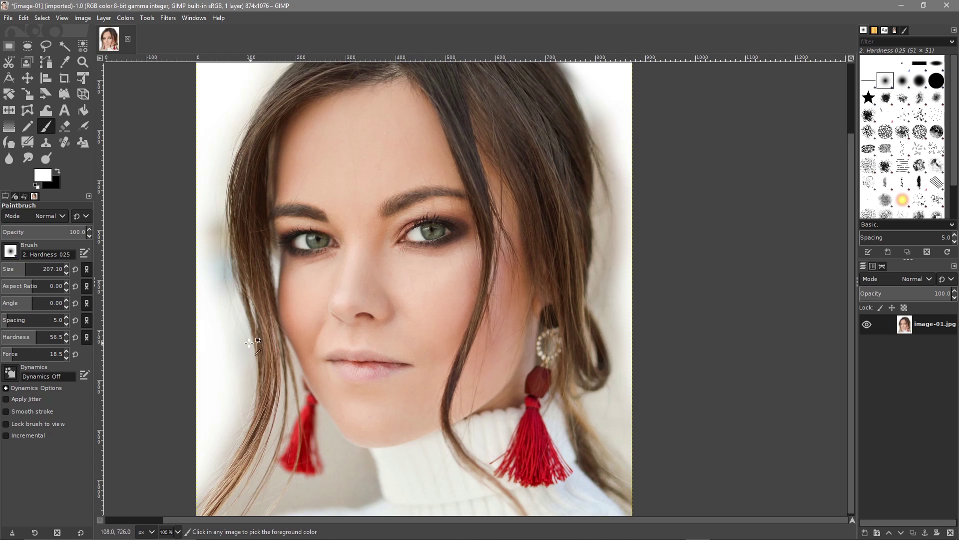
scroll(247, 344, "down", 2)
scroll(299, 315, "up", 1)
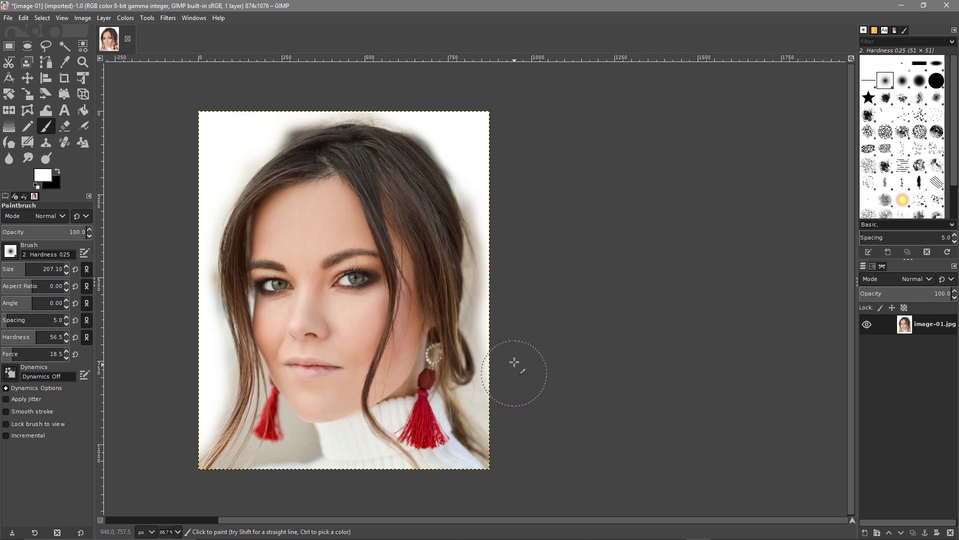
scroll(621, 354, "down", 2)
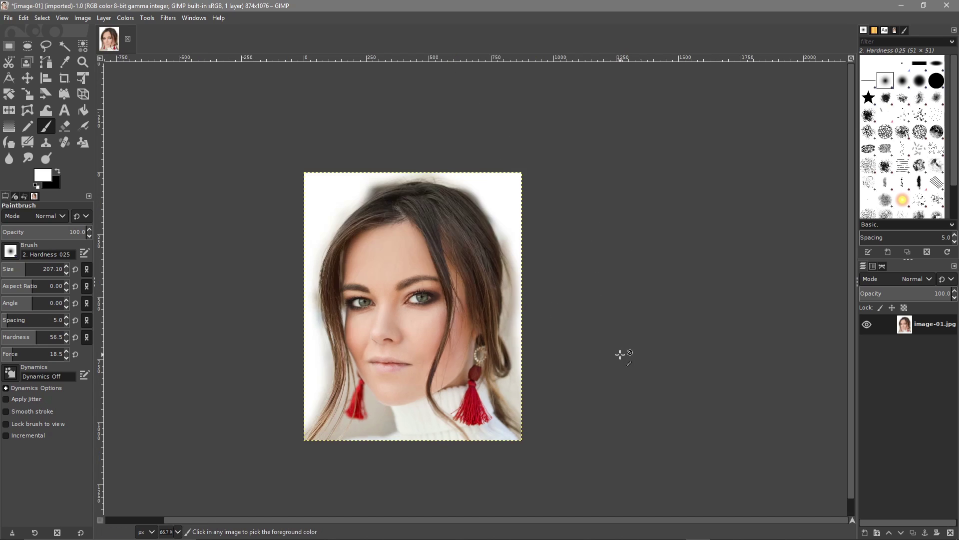
scroll(622, 352, "up", 1)
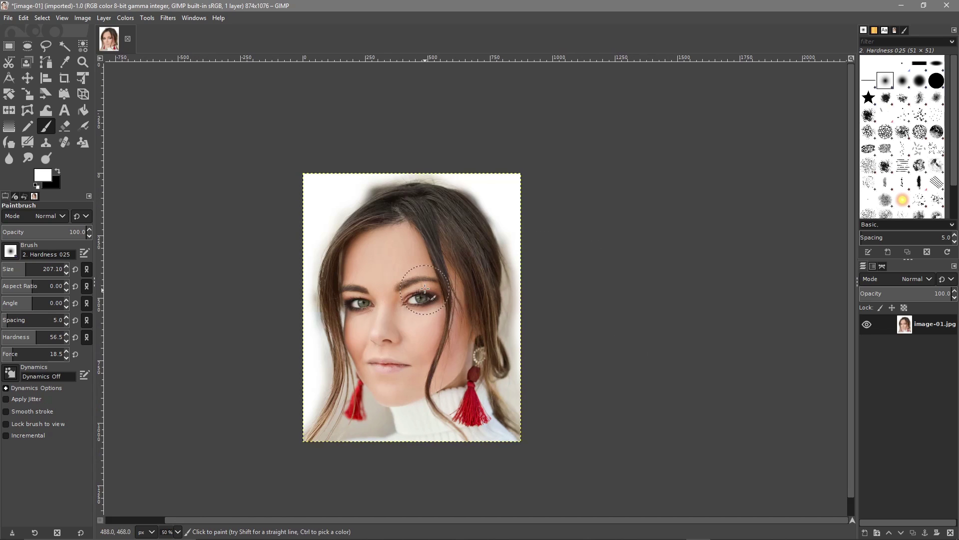
Duplicate the image-01.jpg layer.
scroll(429, 277, "left", 1)
scroll(429, 277, "left", 5)
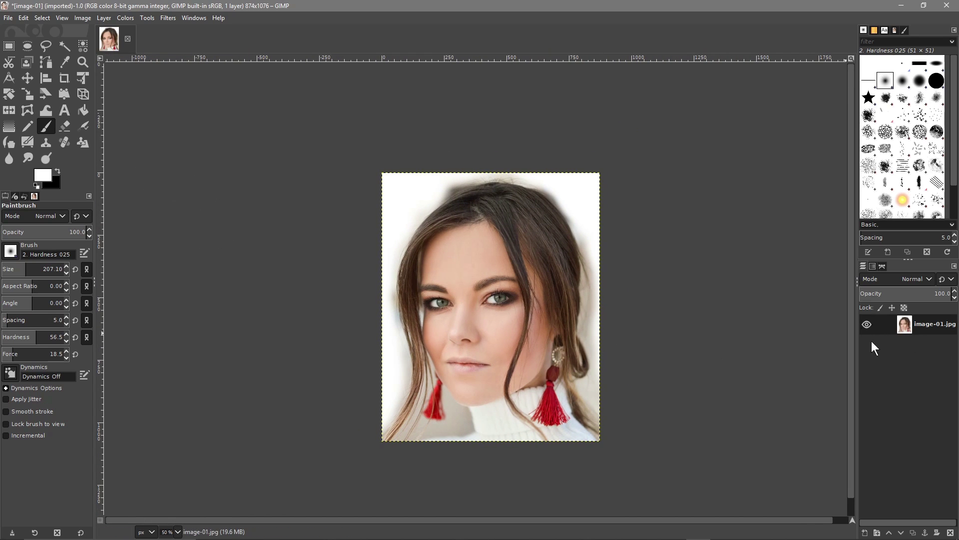
right_click(906, 323)
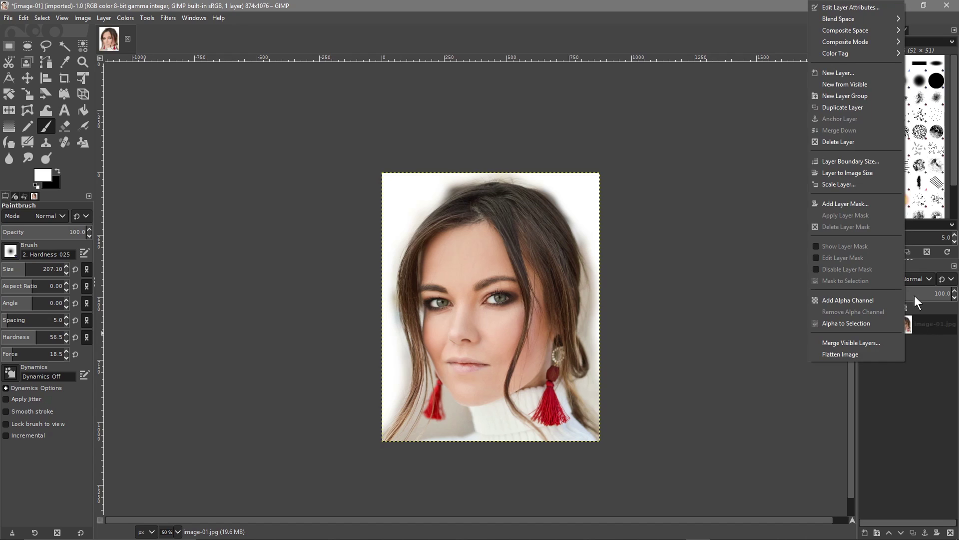
left_click(853, 110)
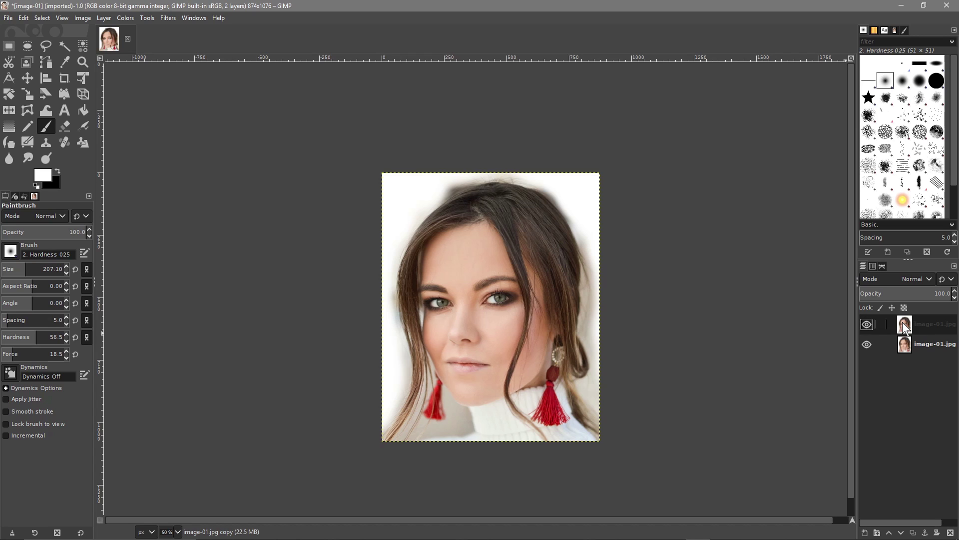
Apply a steep S-shaped Curves adjustment to the duplicate's Value channel, raising the highlights and lowering the shadows for strong contrast.
left_click(125, 17)
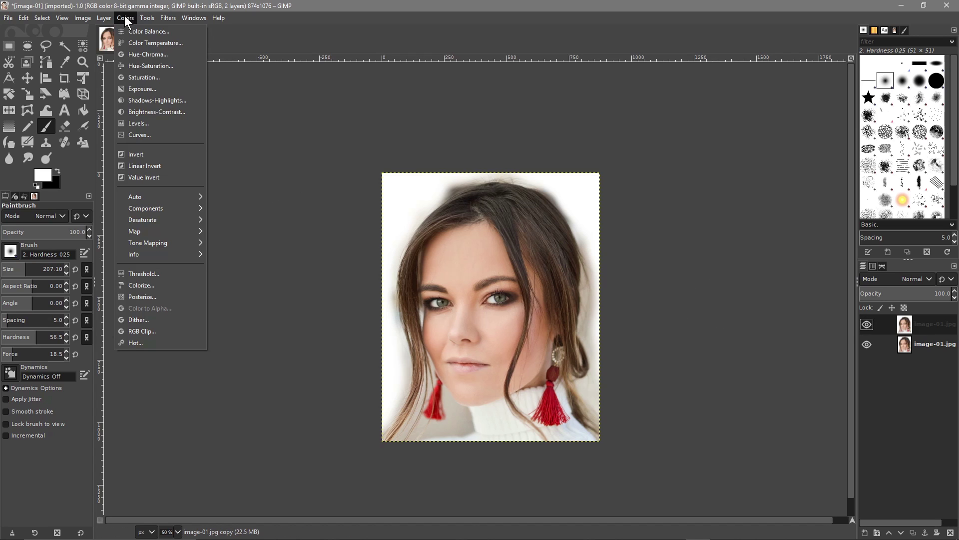
left_click(131, 135)
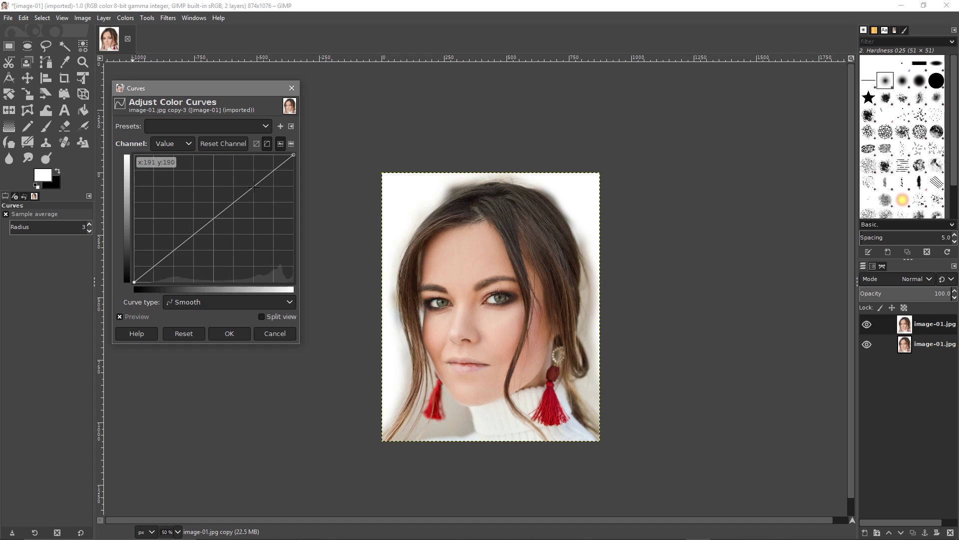
left_click_drag(254, 187, 230, 178)
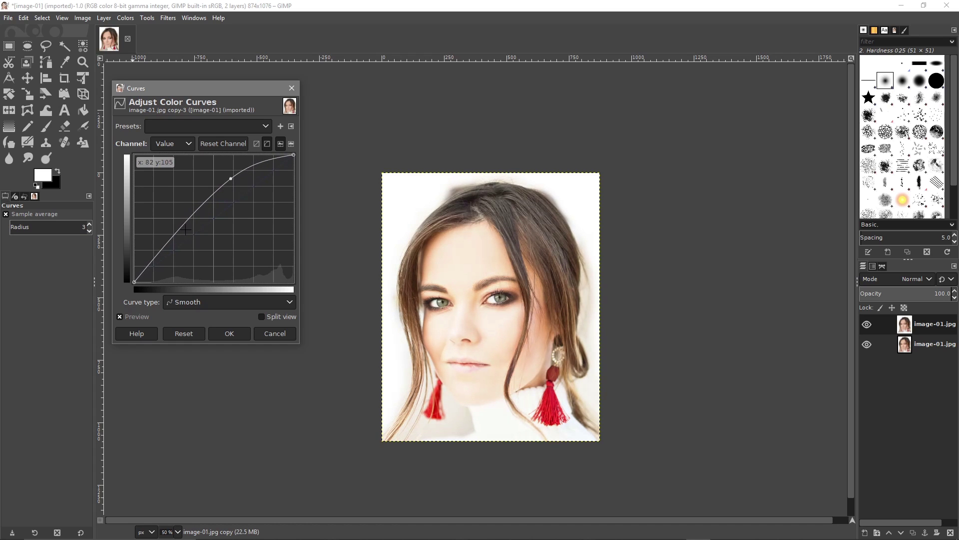
left_click_drag(173, 236, 208, 249)
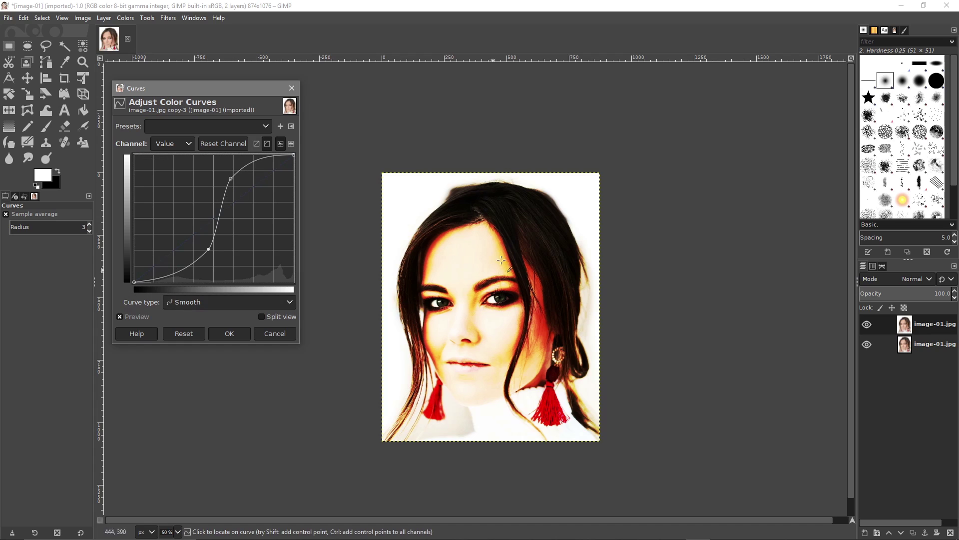
left_click(228, 333)
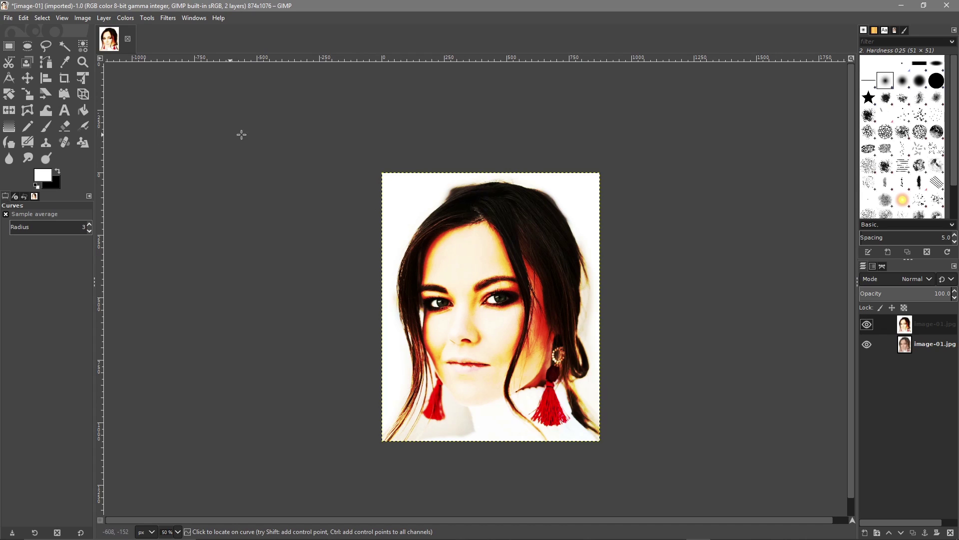
Add a white-filled layer at the full image size and place it at the top of the layer stack.
left_click(31, 78)
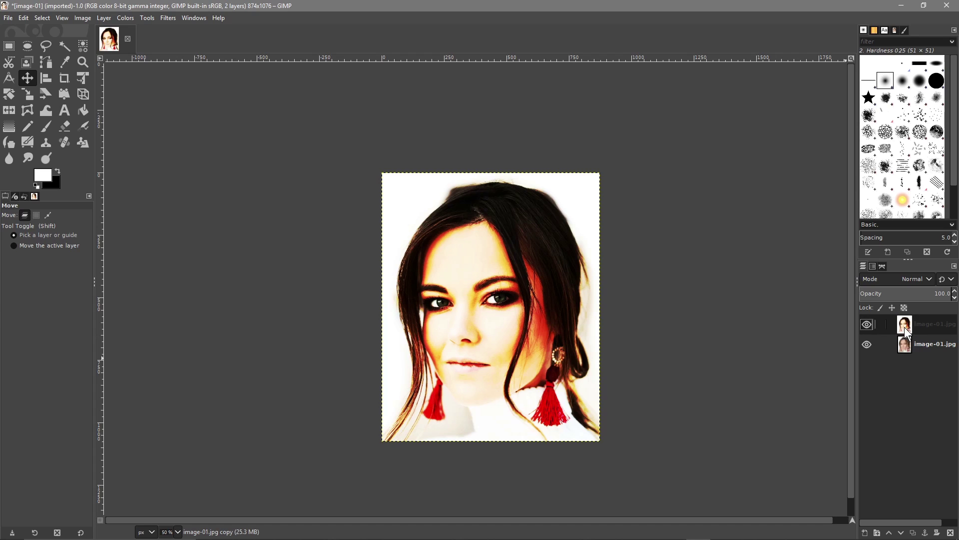
left_click(905, 341)
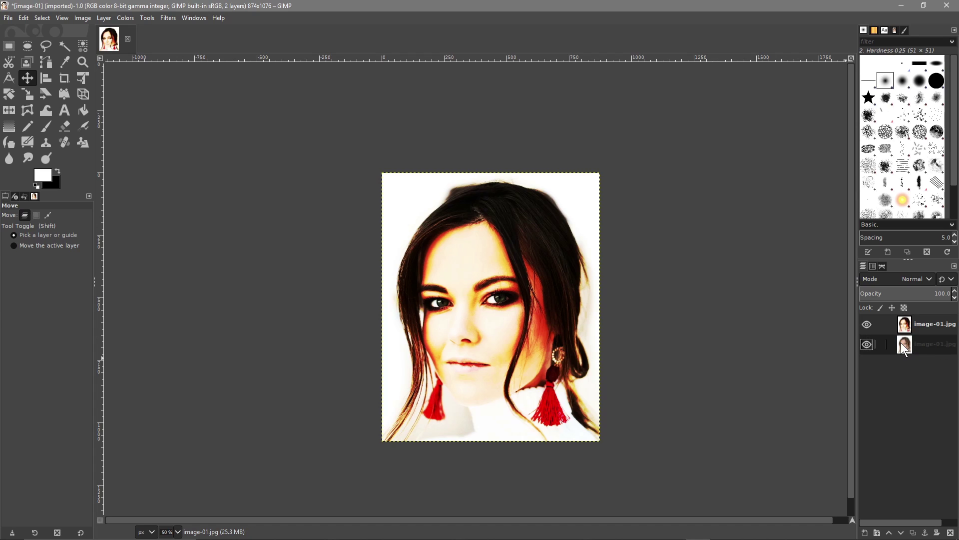
left_click(866, 534)
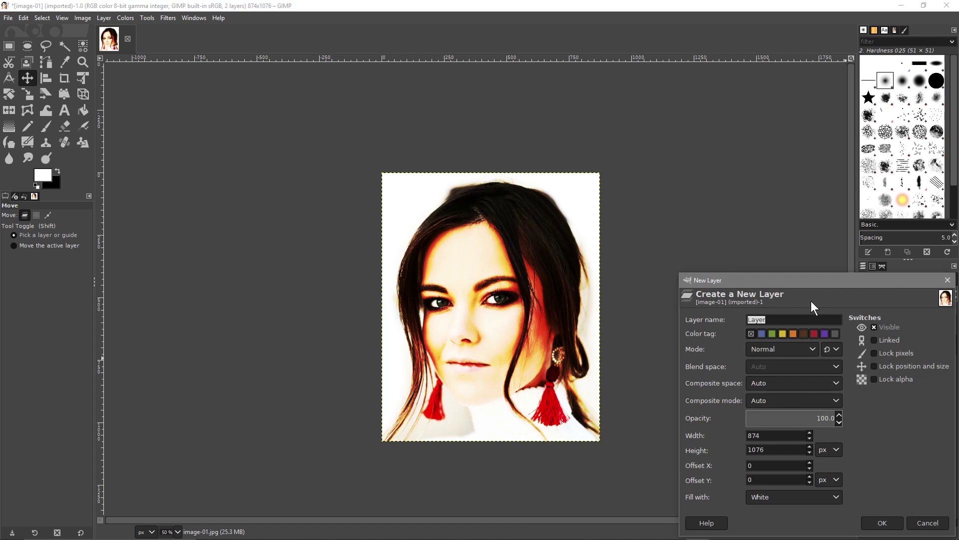
left_click_drag(810, 284, 538, 184)
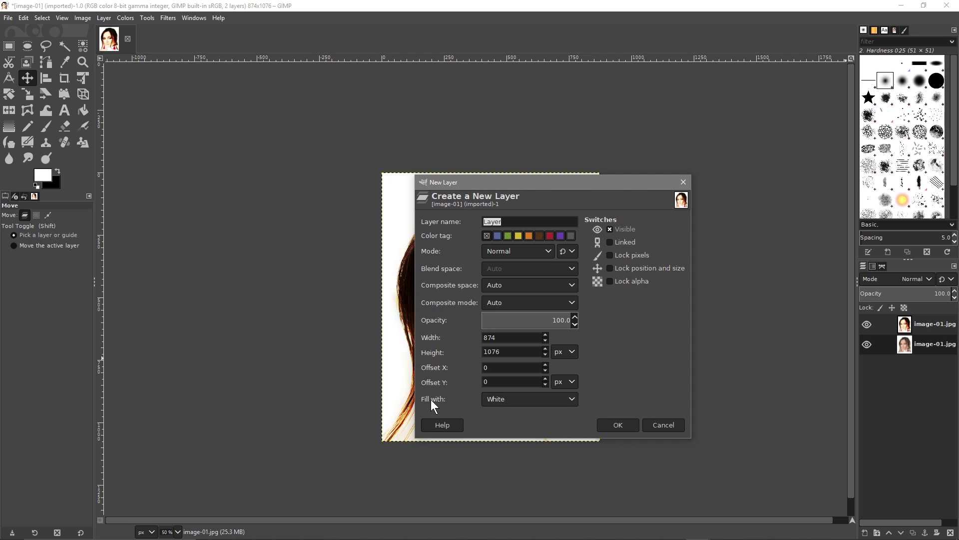
left_click(498, 401)
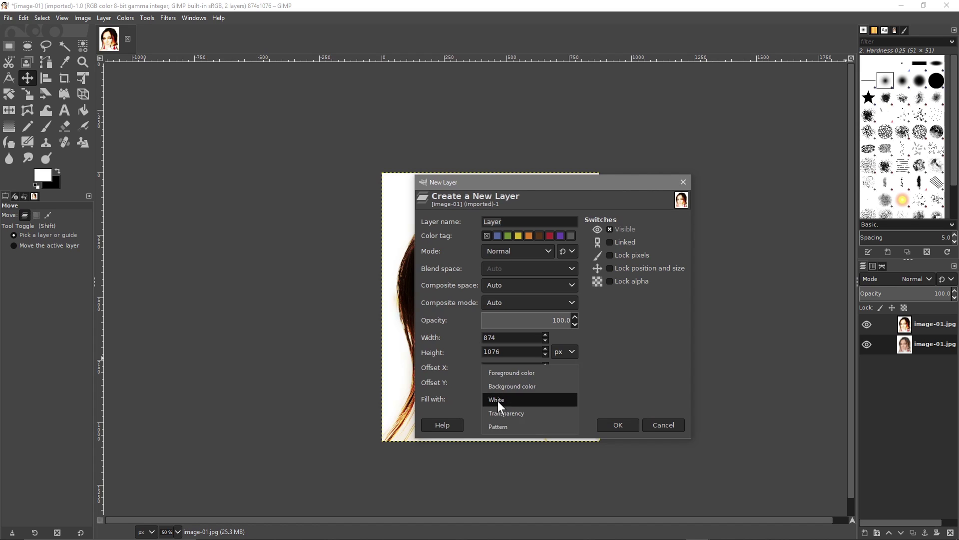
left_click(497, 401)
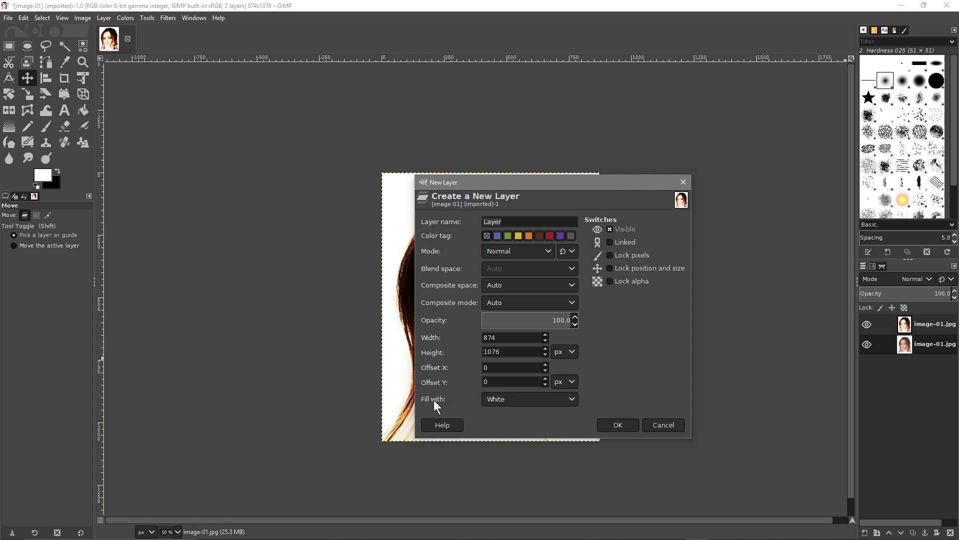
left_click(618, 425)
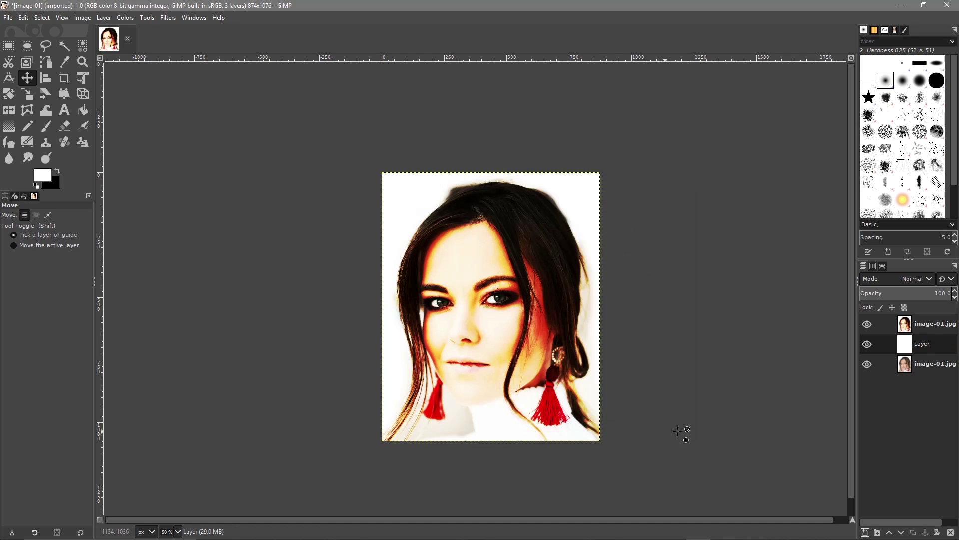
left_click(905, 343)
left_click_drag(905, 346, 913, 322)
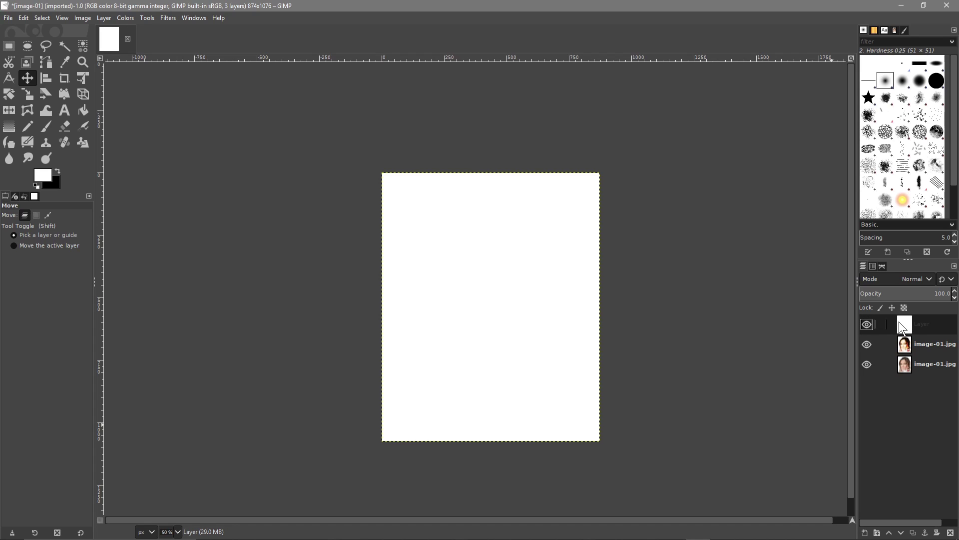
Draw a text box covering the whole canvas with the Text tool.
left_click(63, 114)
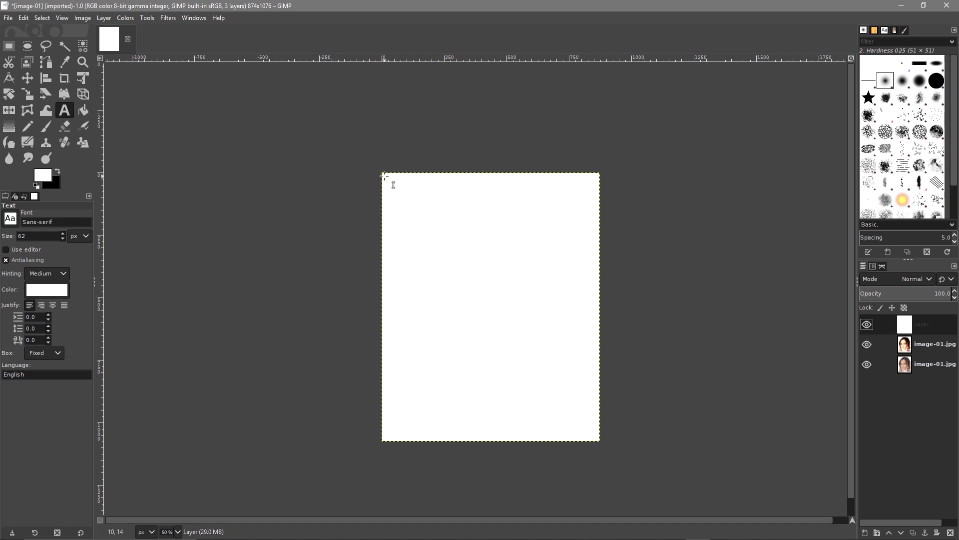
left_click_drag(384, 177, 600, 443)
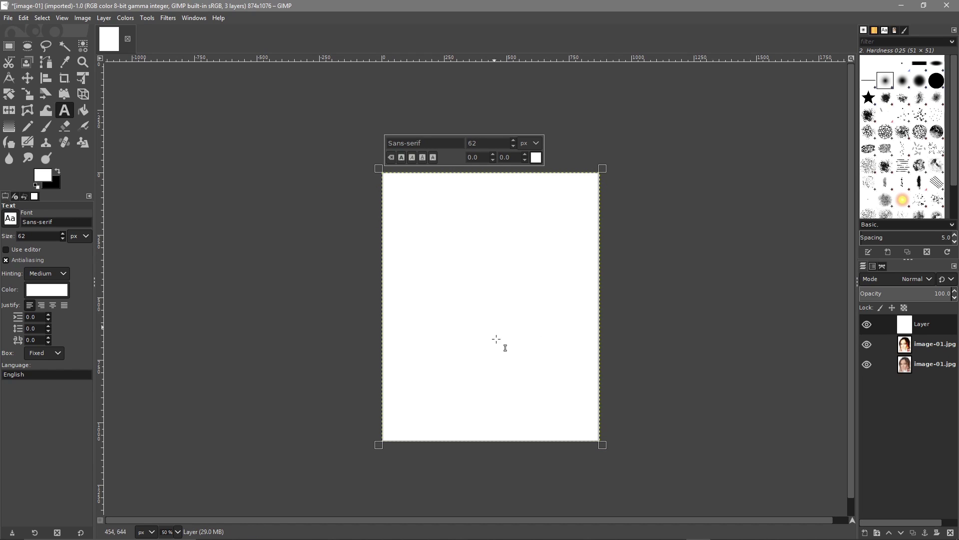
Switch to Chrome, open lipsum.com from the lorem ipsum search results, and copy the first paragraph under "Where does it come from?".
key("super")
left_click(650, 534)
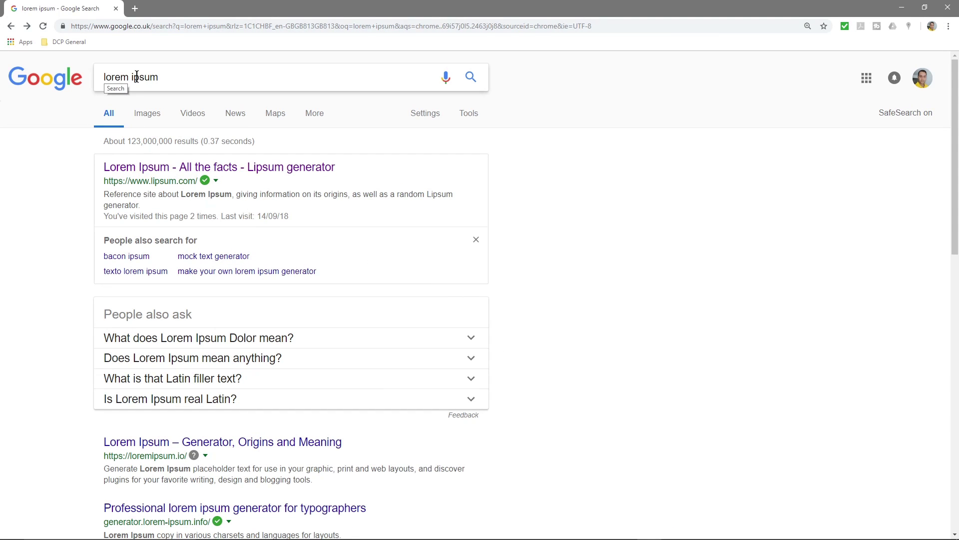
left_click(155, 168)
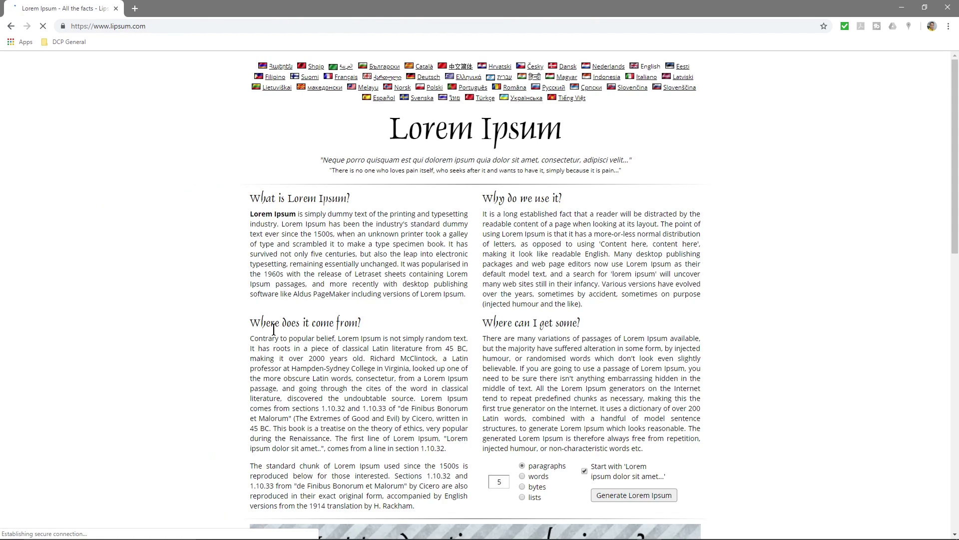
left_click_drag(250, 338, 462, 499)
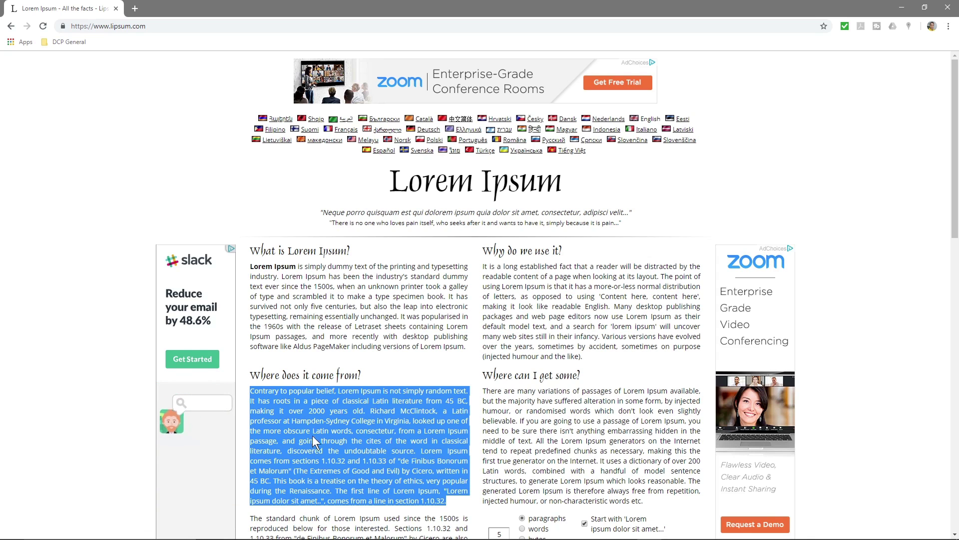
left_click(902, 8)
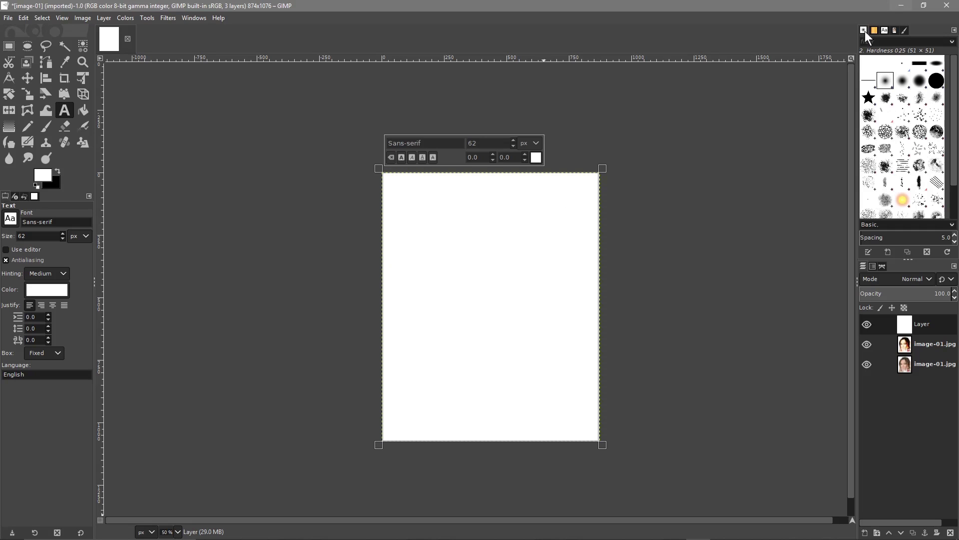
Paste the copied Lorem Ipsum paragraph into the text box in GIMP and color all its text black (000000).
left_click(413, 198)
key("ctrl+v")
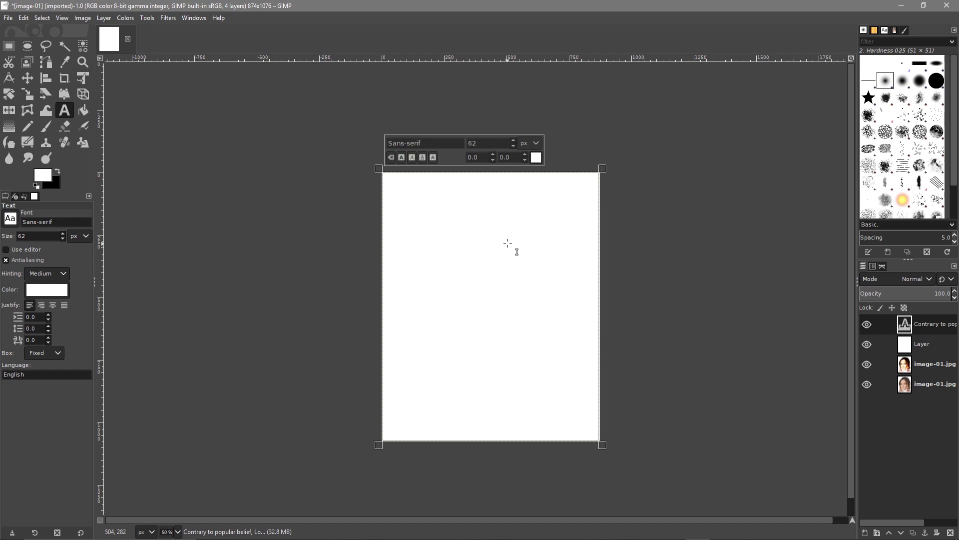
key("ctrl+a")
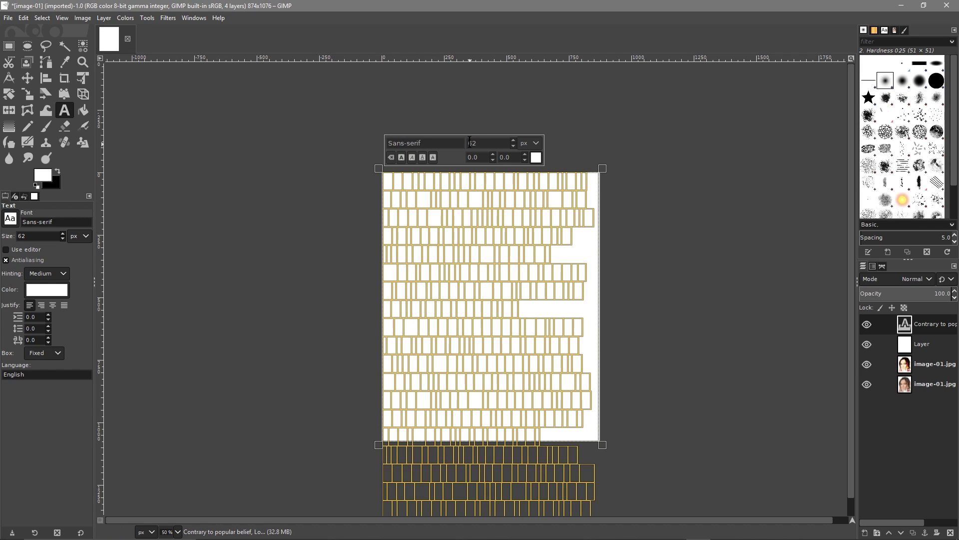
left_click(537, 158)
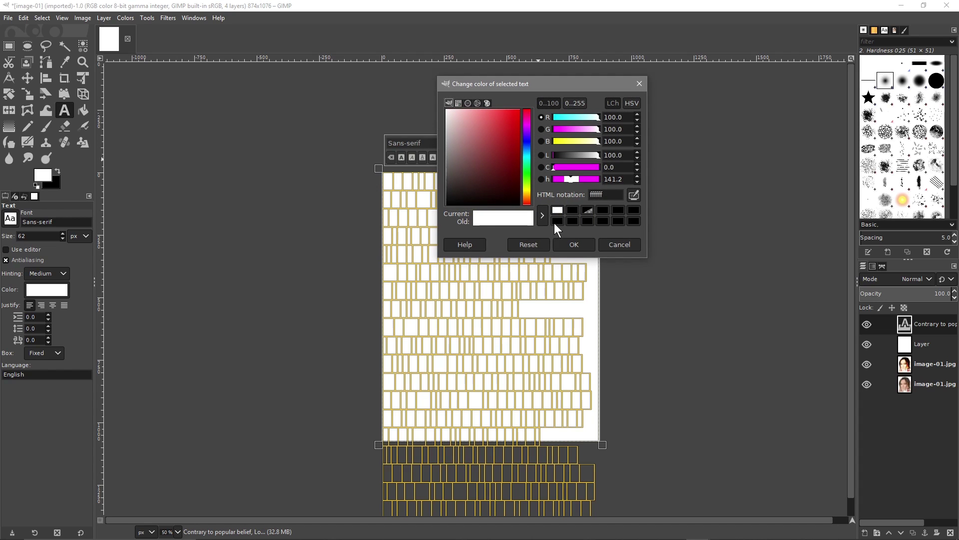
left_click(556, 221)
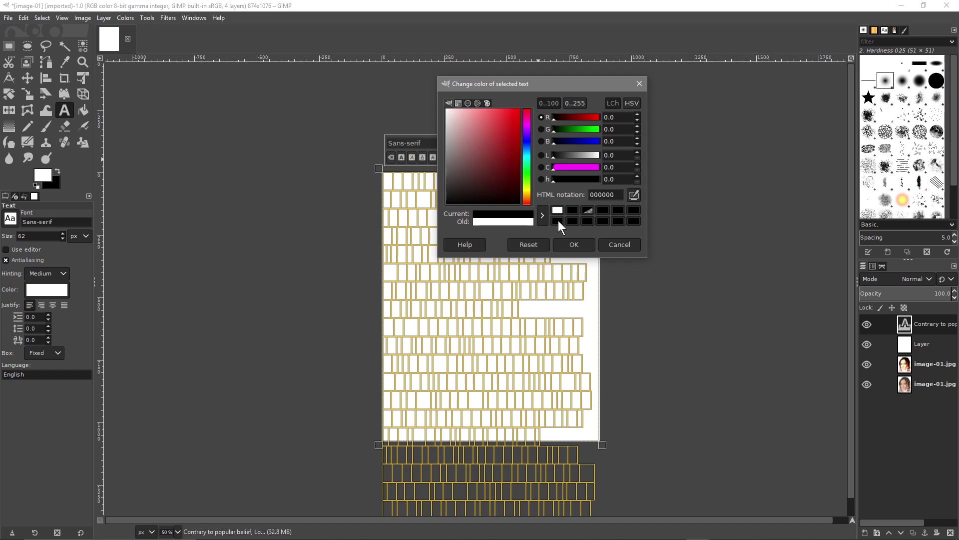
left_click(574, 245)
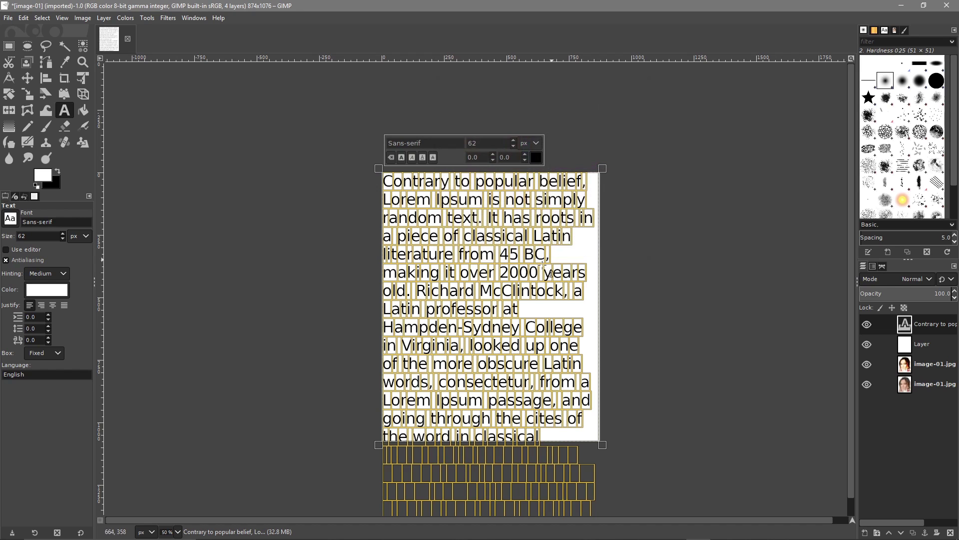
Set the pasted paragraph's font size to 20 px.
left_click(514, 145)
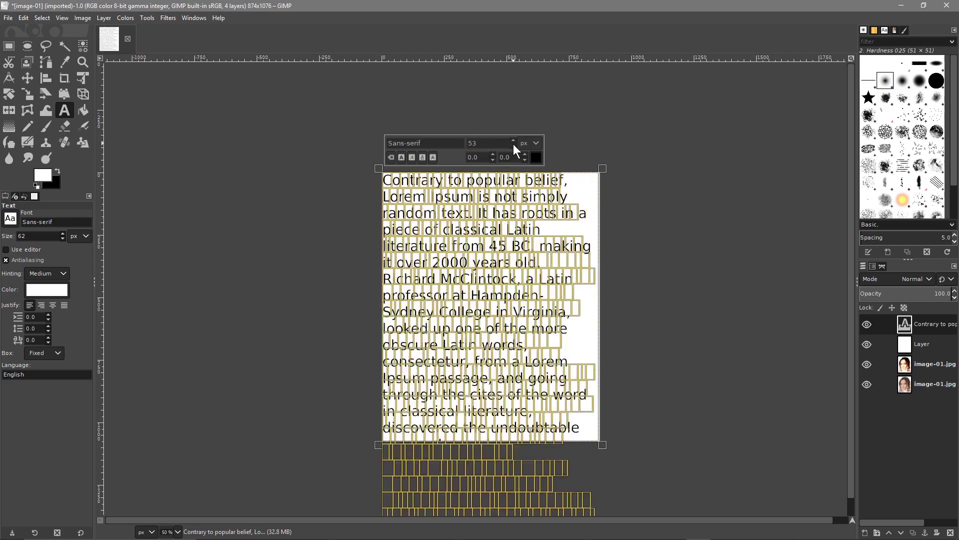
left_click(513, 144)
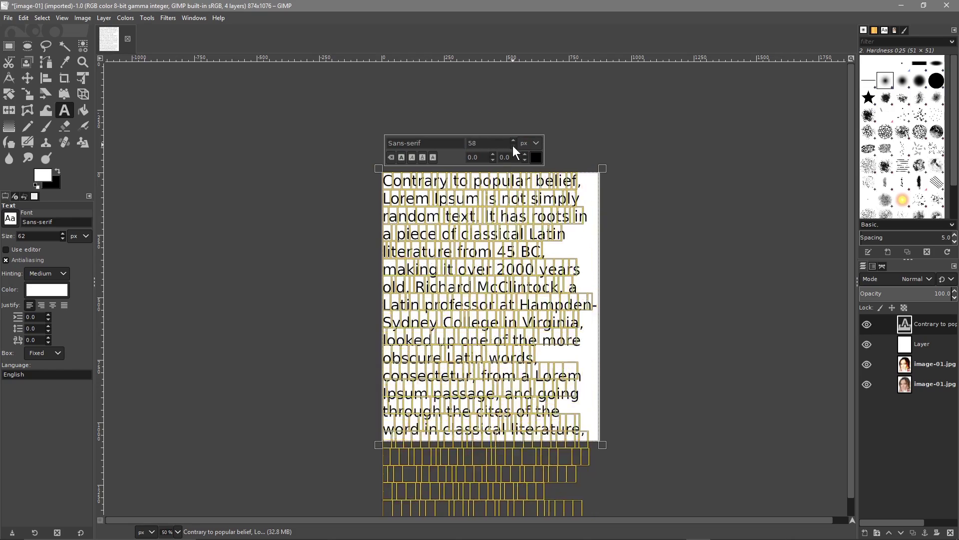
left_click(513, 145)
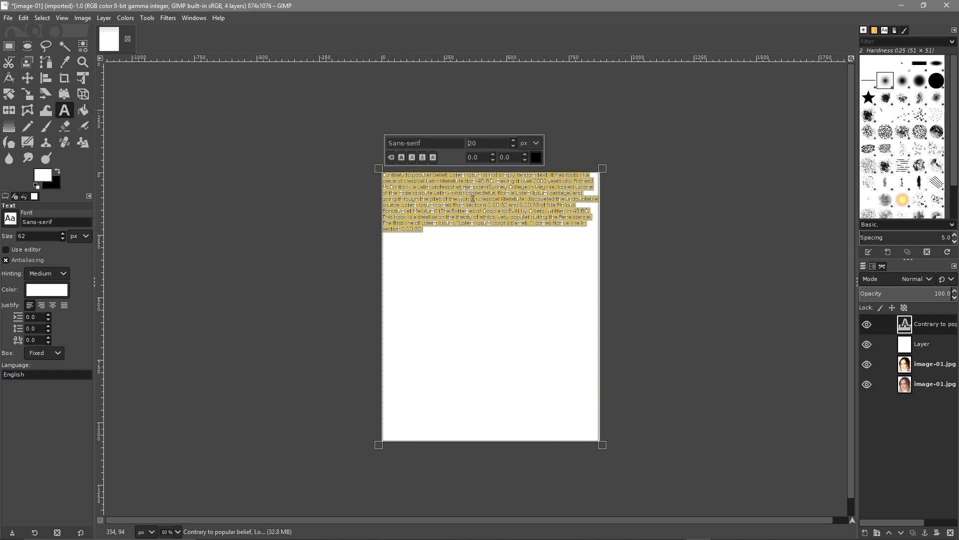
left_click(441, 238)
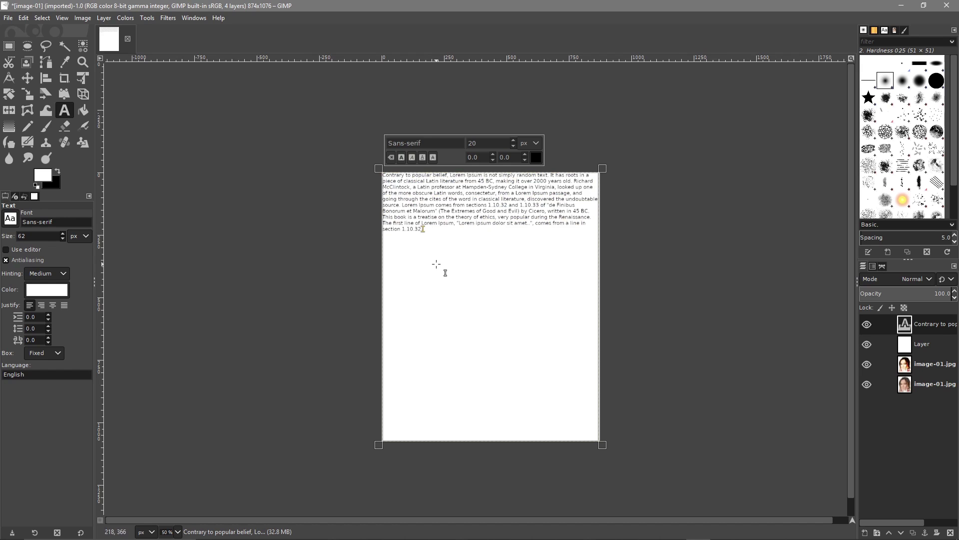
Copy the whole paragraph and paste it four more times after its end to fill the text box down the canvas.
scroll(440, 271, "up", 2)
scroll(445, 237, "down", 1)
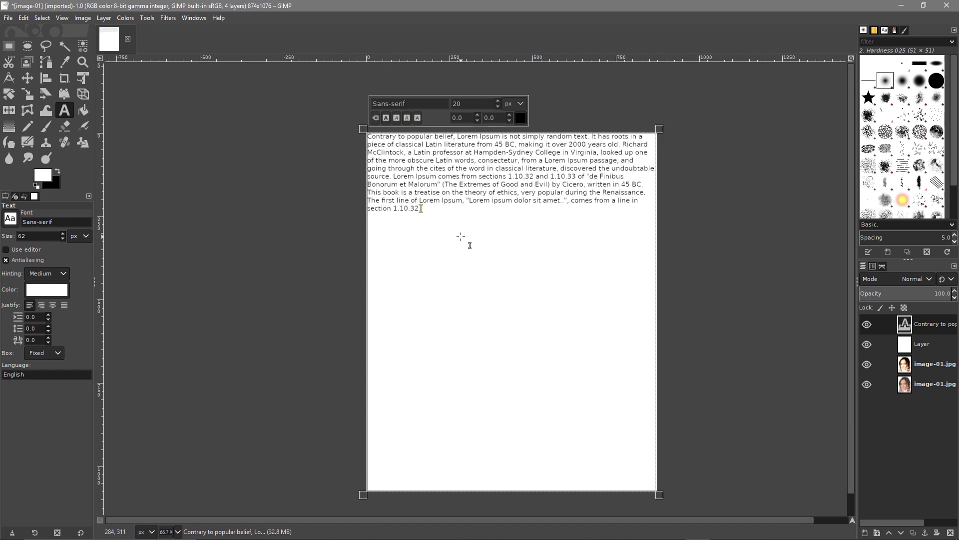
key("BackSpace")
left_click_drag(435, 214, 346, 130)
key("ctrl+c")
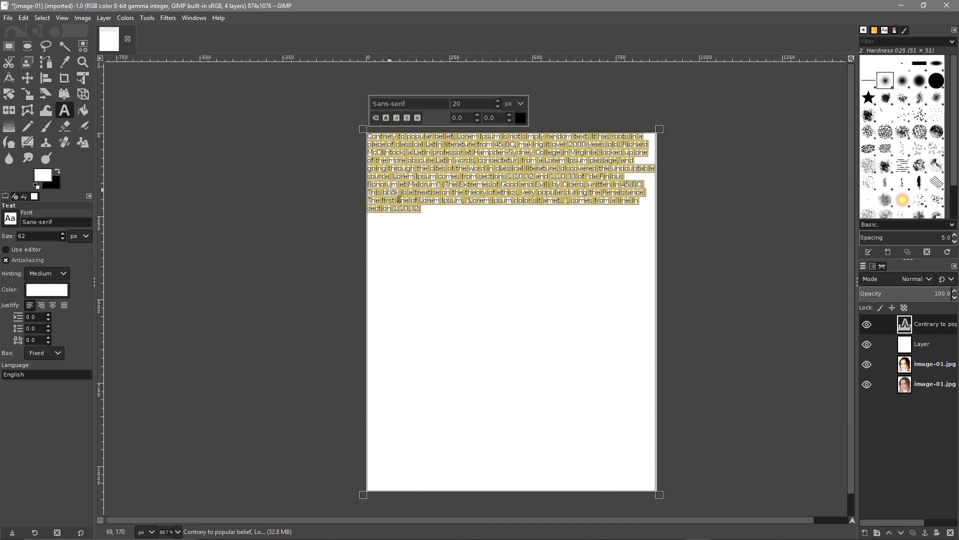
left_click(435, 218)
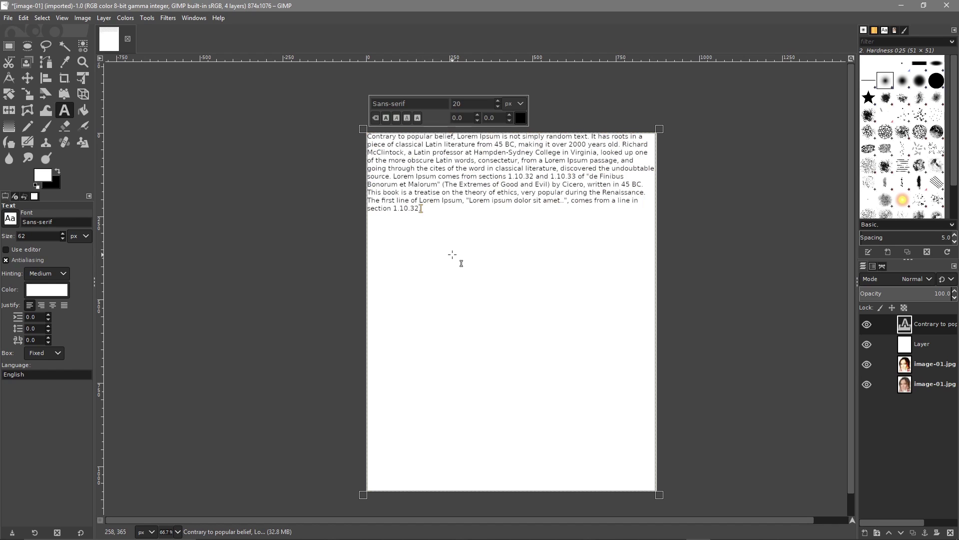
key("ctrl+v")
key("ctrl+v")
key("ctrl+v")
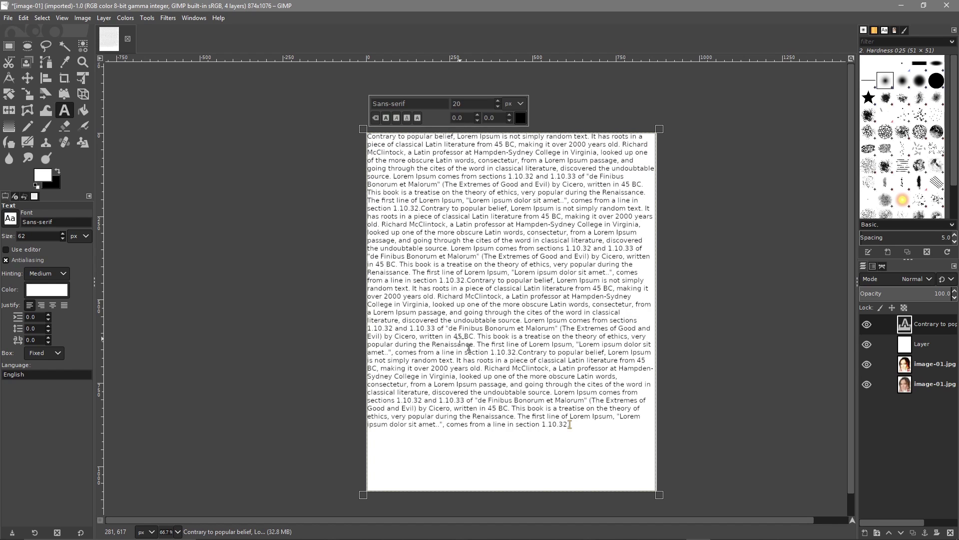
key("ctrl+v")
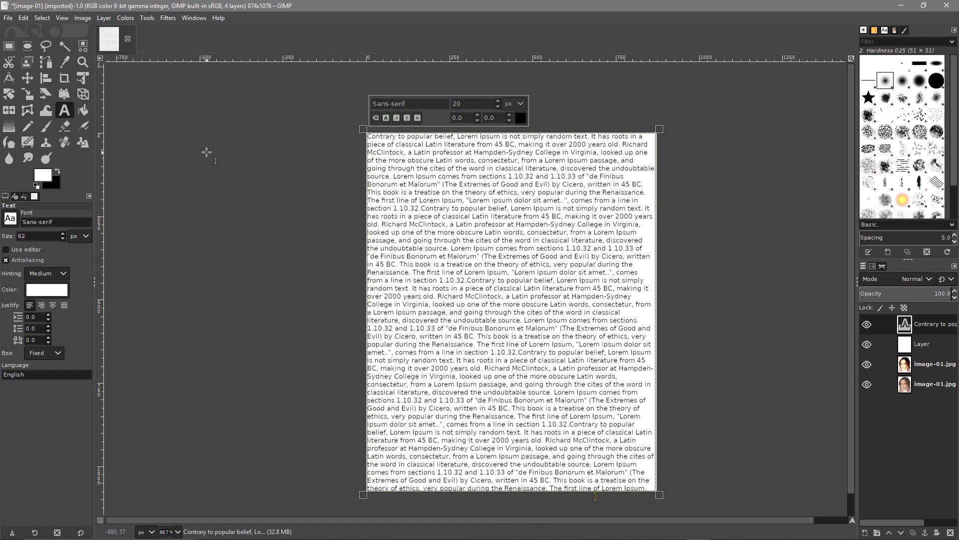
Merge the text layer down into the white layer beneath it.
left_click(25, 78)
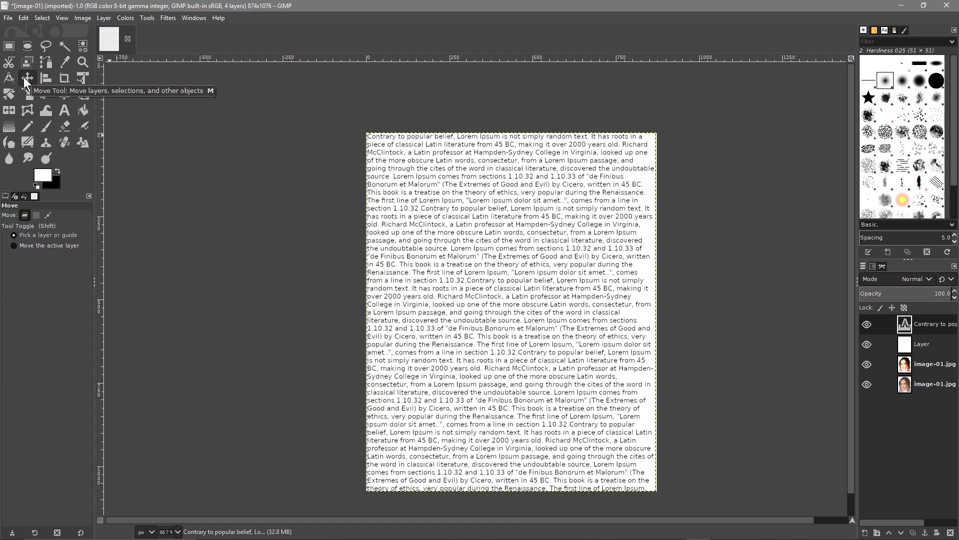
right_click(921, 324)
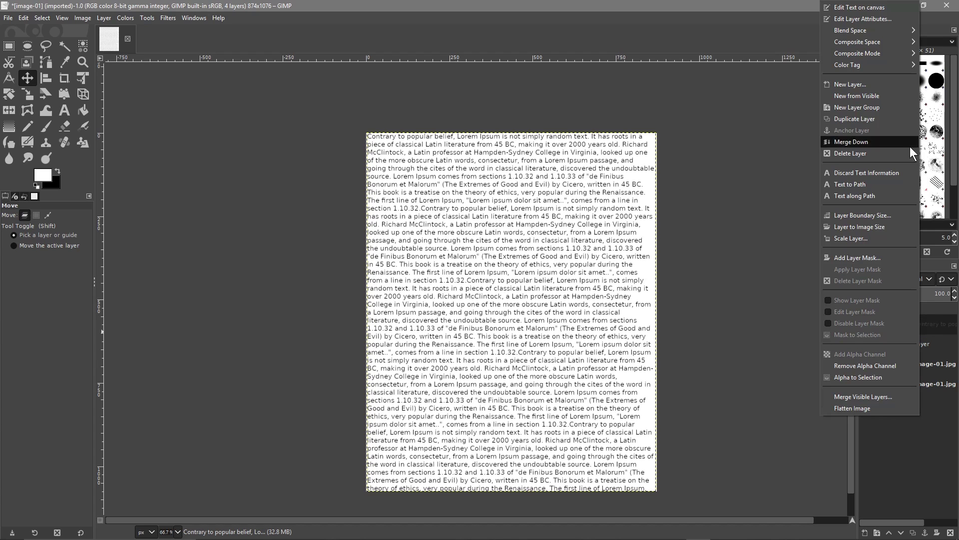
left_click(848, 142)
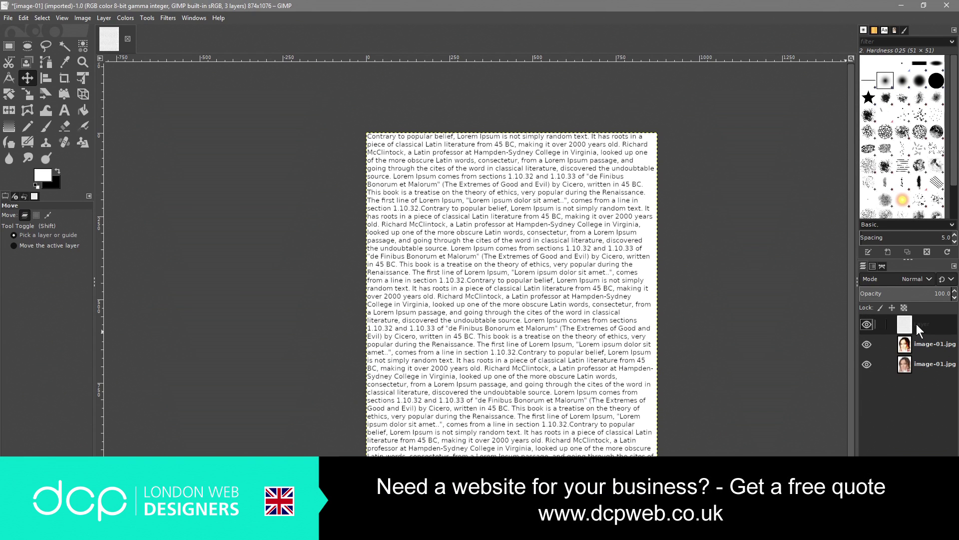
Move the merged text layer below the high-contrast image-01.jpg copy, select that copy, and open its blend mode options.
left_click_drag(917, 324, 912, 355)
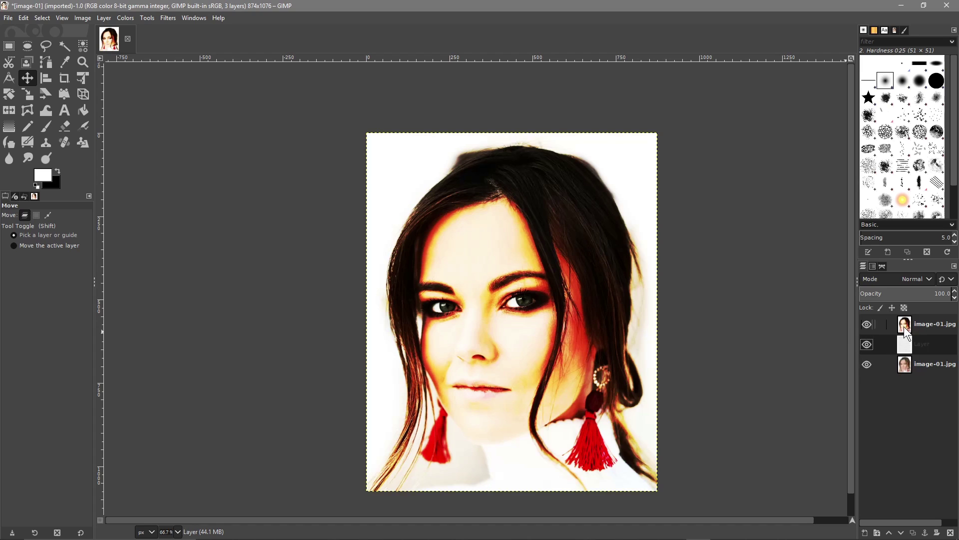
left_click(918, 322)
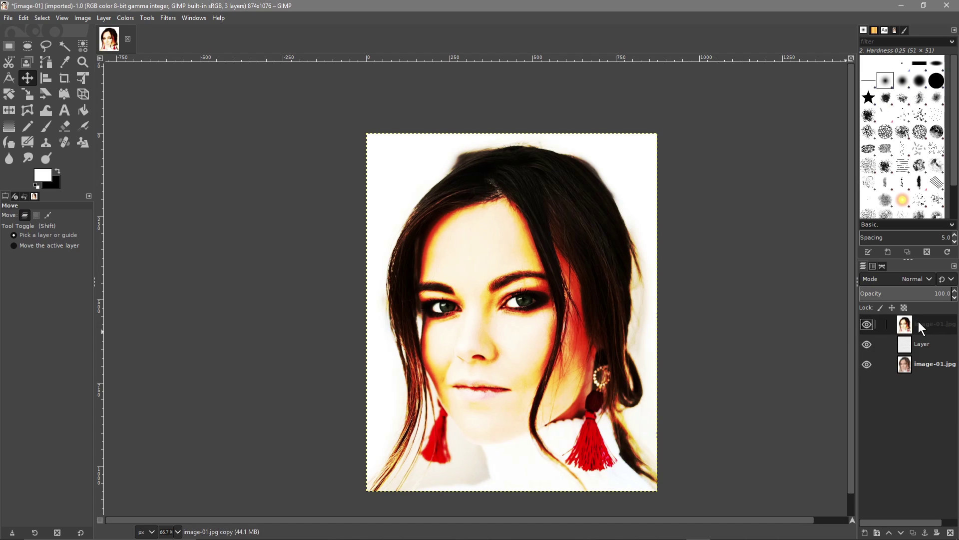
left_click(922, 279)
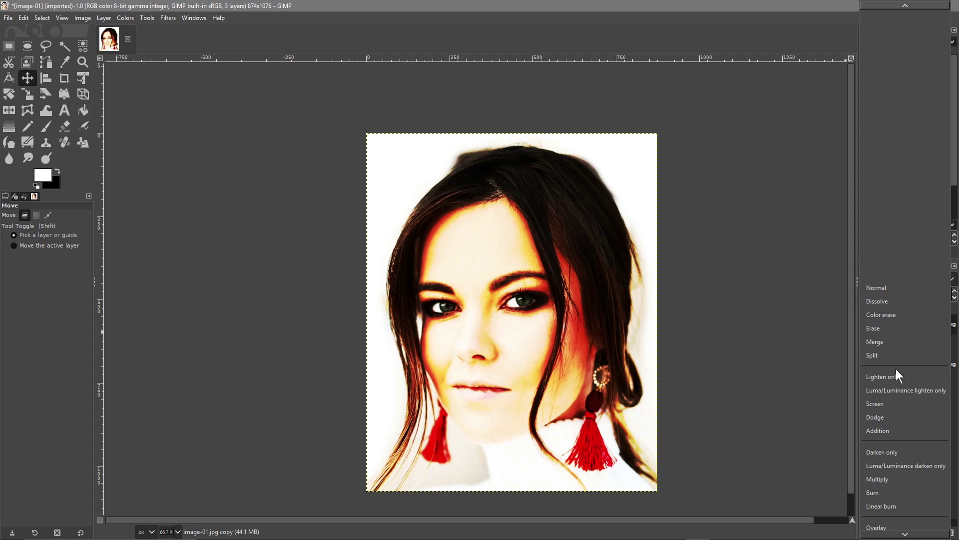
left_click(738, 7)
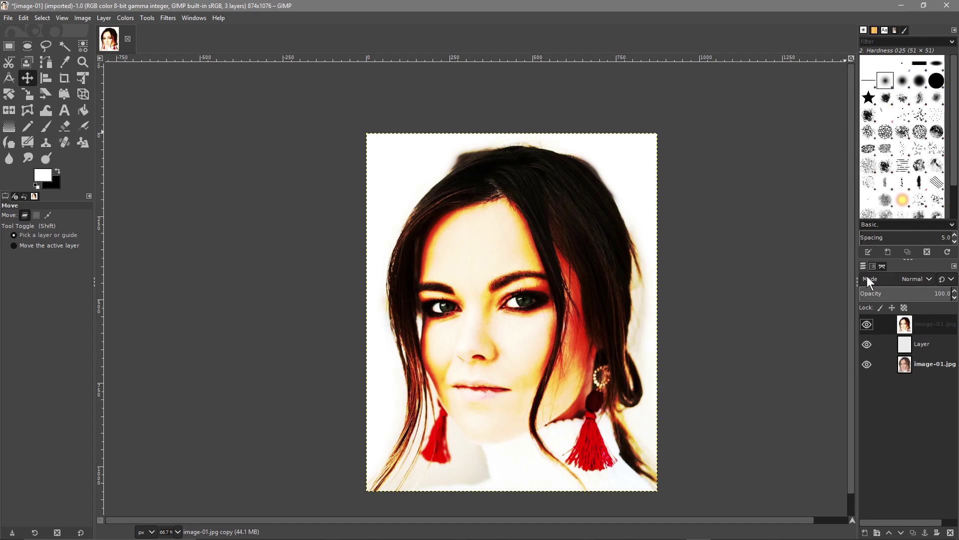
Set the high-contrast image-01.jpg copy's blend mode to Screen.
left_click(918, 278)
scroll(898, 418, "down", 1)
scroll(897, 419, "down", 1)
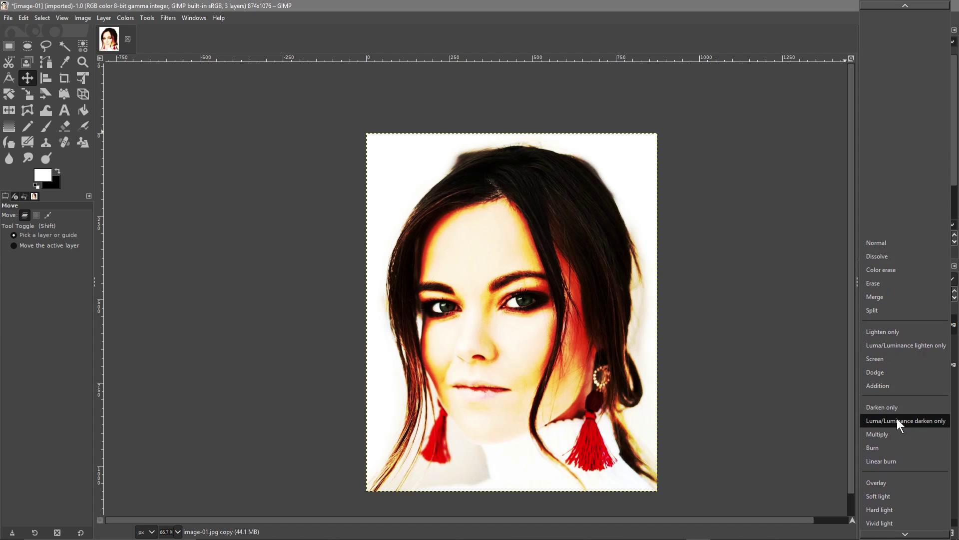
left_click(897, 362)
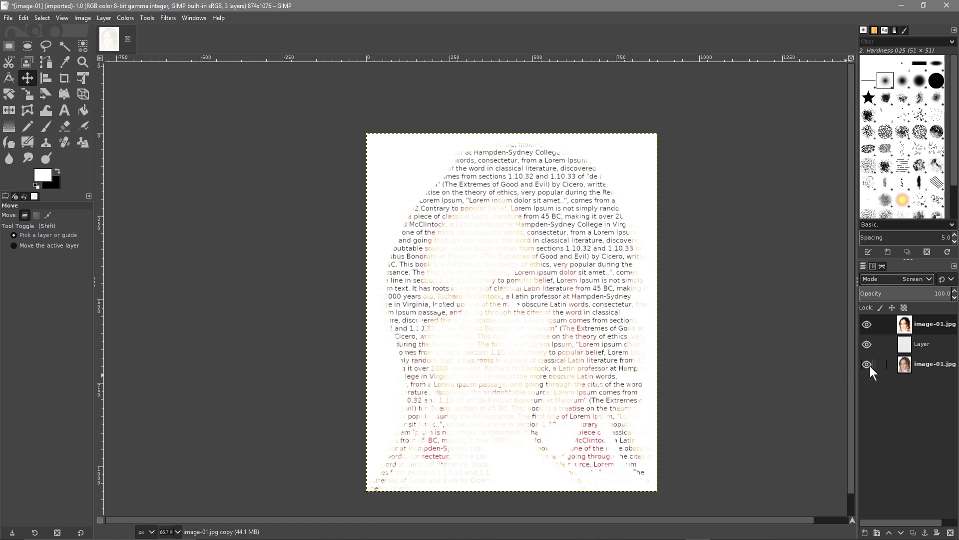
Add a new white-filled 874 x 1076 px layer directly above the text layer.
left_click(899, 343)
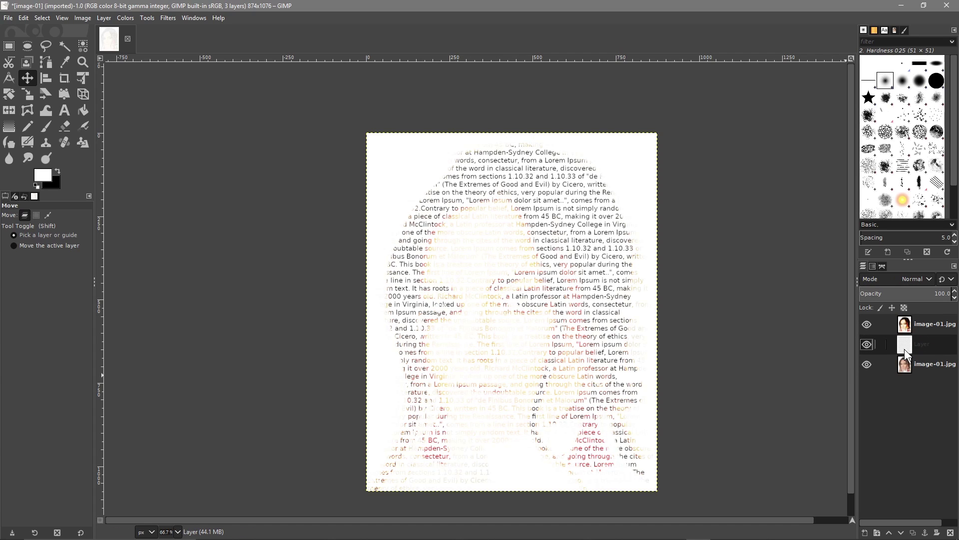
left_click(866, 534)
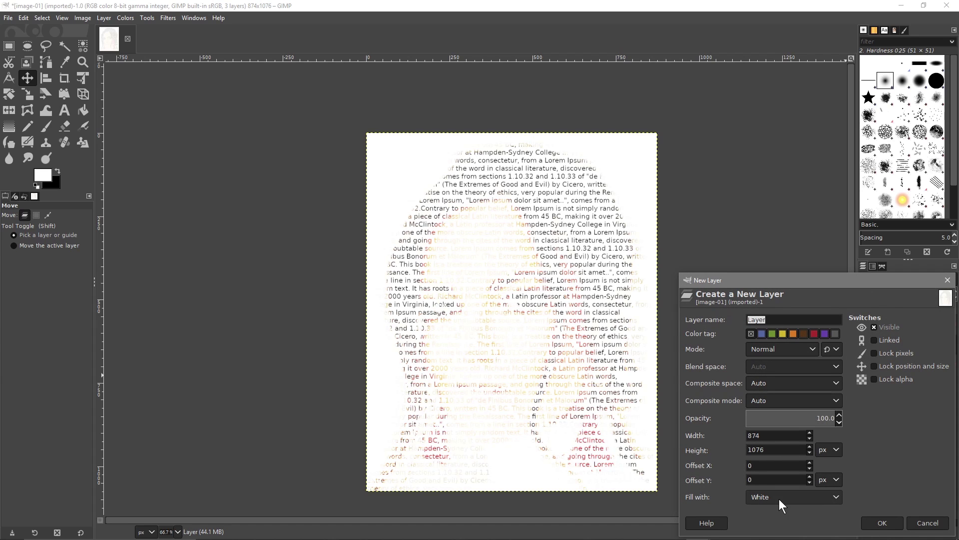
left_click(883, 522)
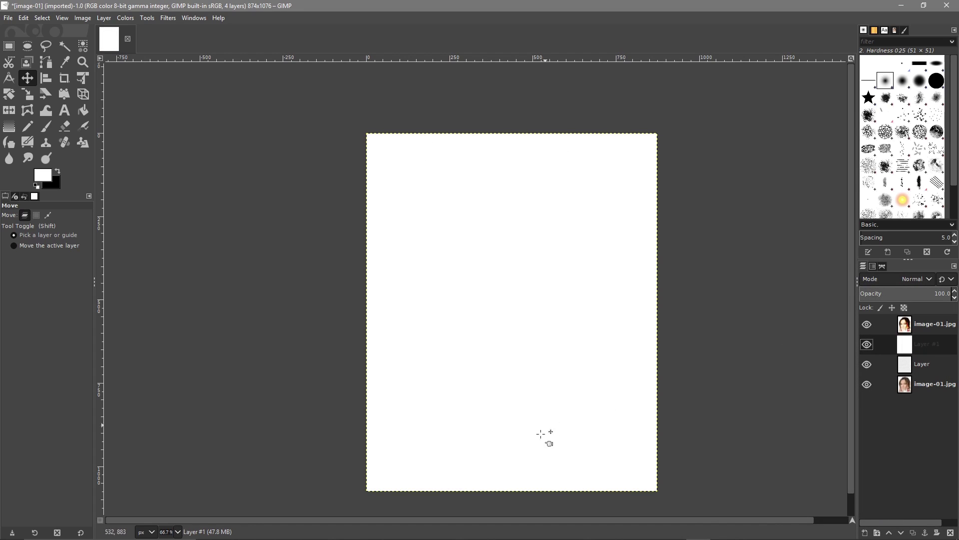
Activate the Gradient tool and choose the Tropical Colors gradient.
left_click(9, 129)
left_click(15, 249)
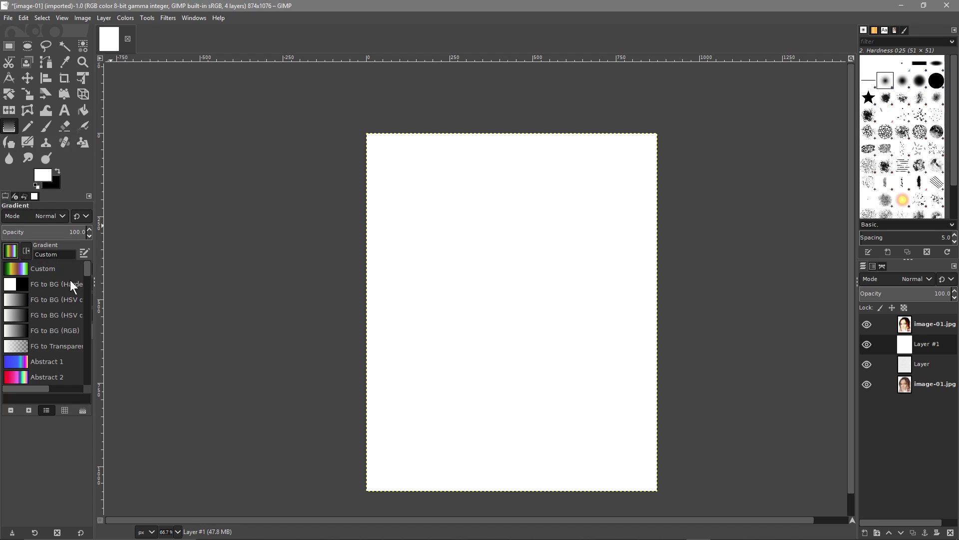
mouse_move(91, 269)
left_mouse_down()
mouse_move(88, 338)
mouse_move(89, 270)
left_mouse_up()
scroll(92, 325, "down", 15)
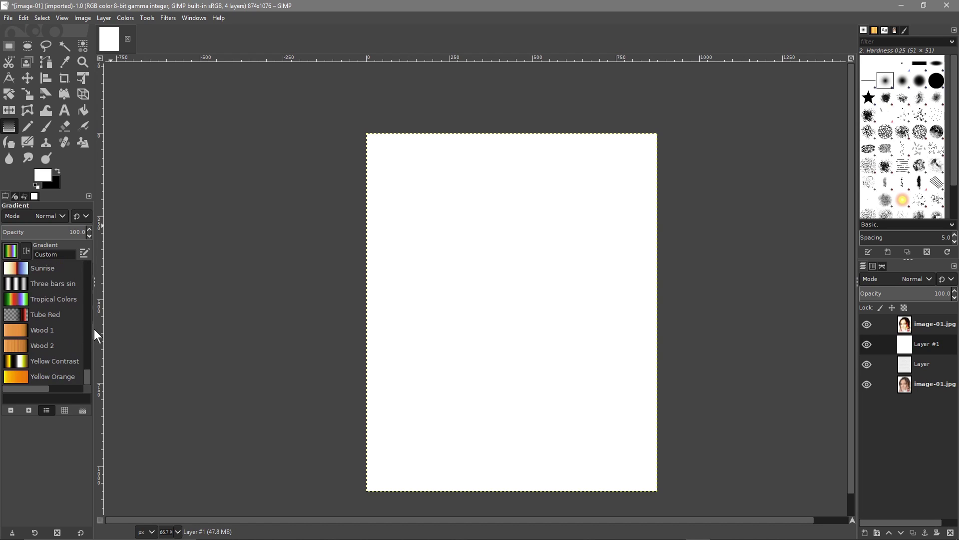
scroll(55, 302, "up", 10)
scroll(50, 315, "down", 3)
scroll(63, 334, "down", 5)
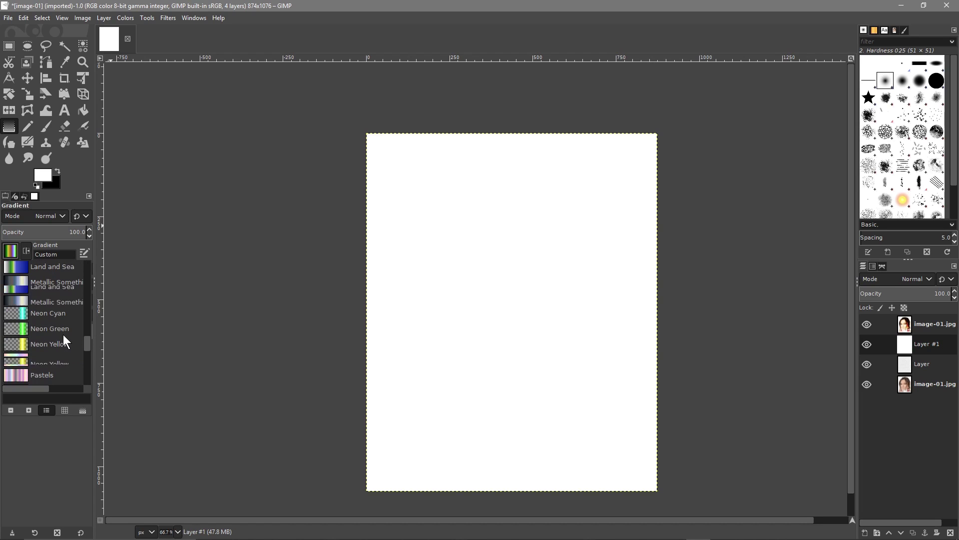
scroll(63, 334, "down", 3)
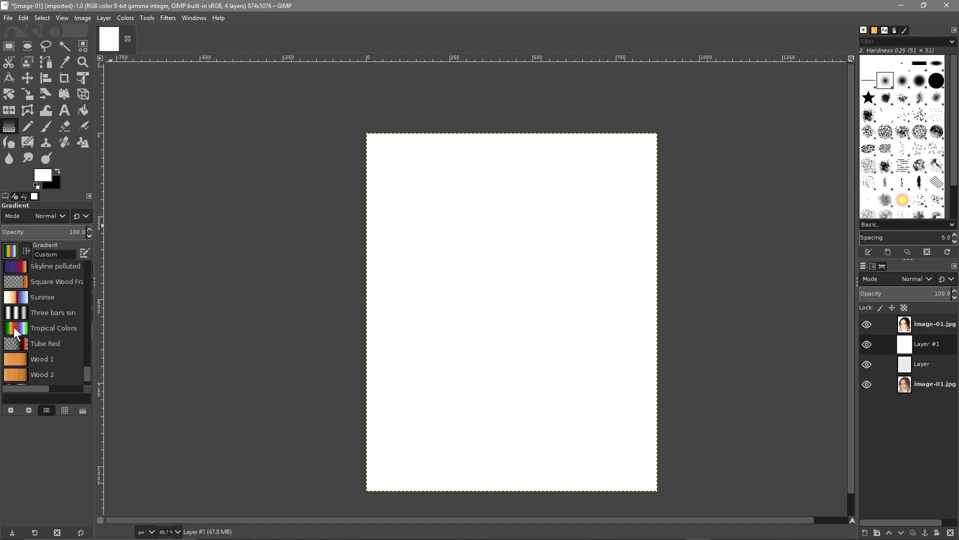
left_click(14, 326)
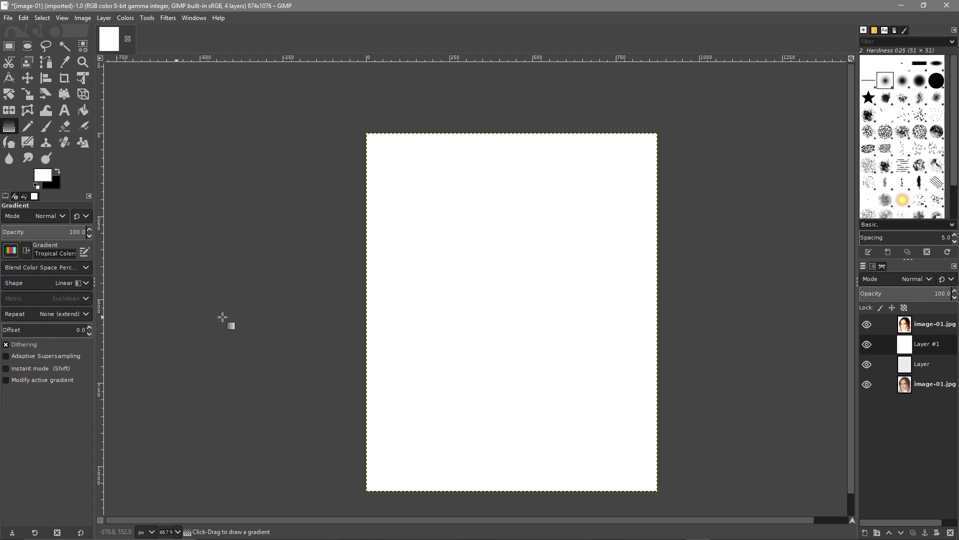
Draw the gradient across the new layer from the canvas's upper-right corner to its lower-left corner, and set the layer's blend mode to Screen.
left_click_drag(653, 134, 366, 493)
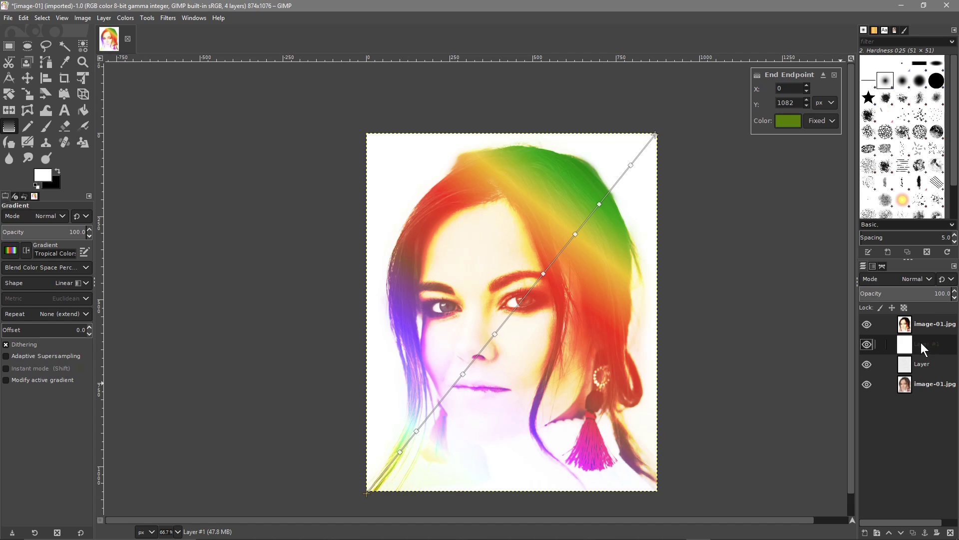
left_click(926, 279)
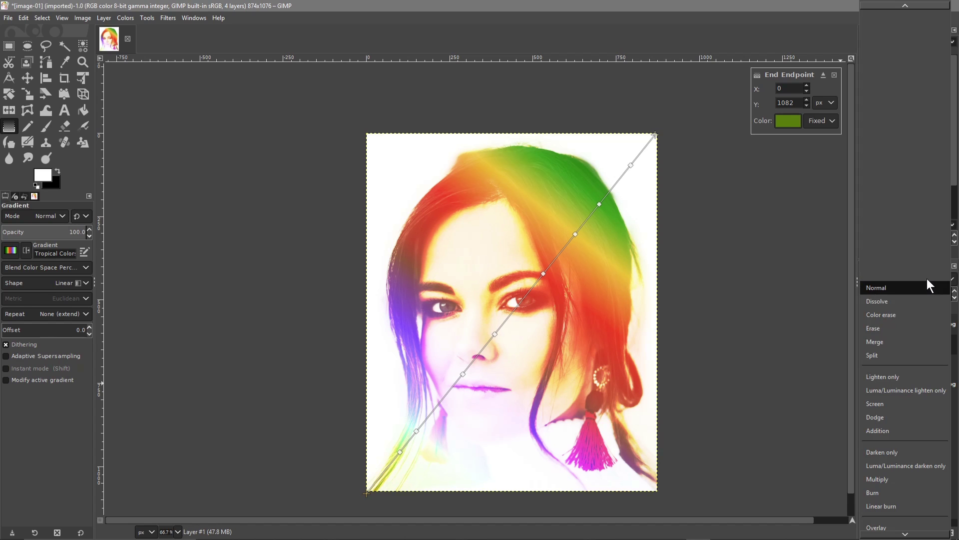
left_click(898, 403)
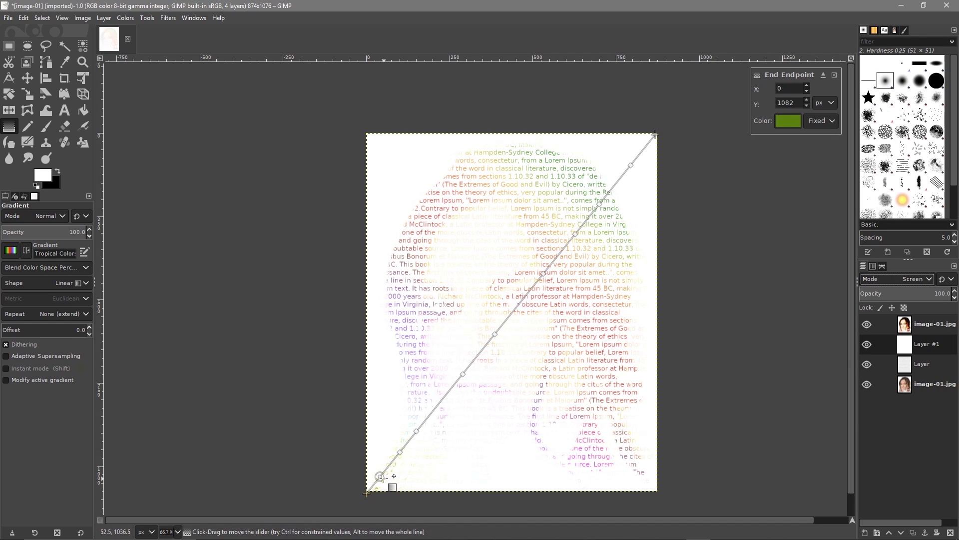
left_click(29, 82)
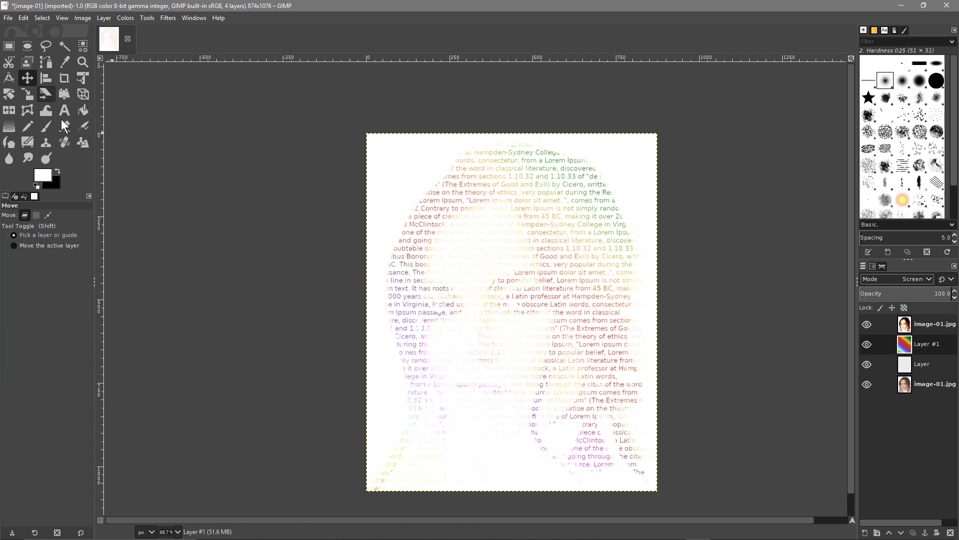
Move the original image-01.jpg layer to the top of the layer stack and lower its opacity to about 30.
left_click(913, 387)
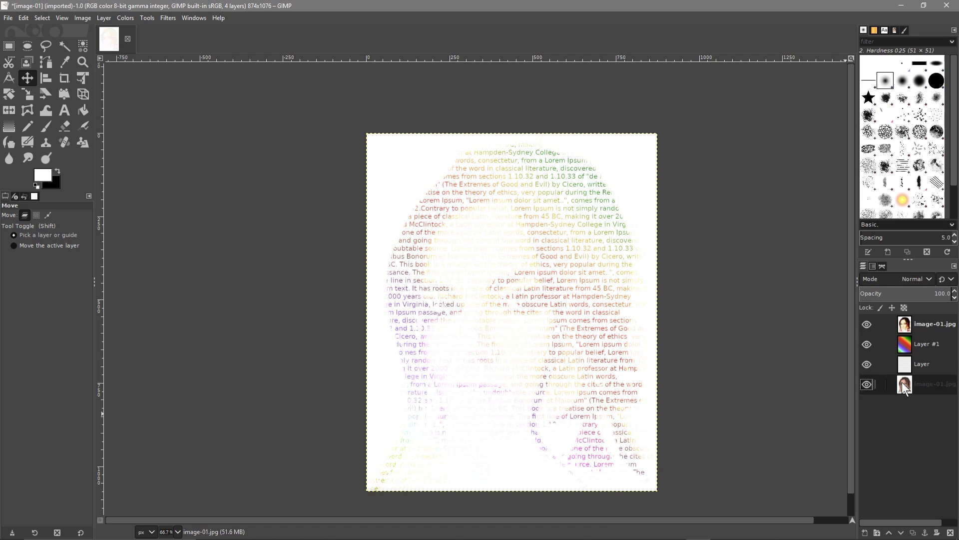
left_click_drag(908, 385, 910, 318)
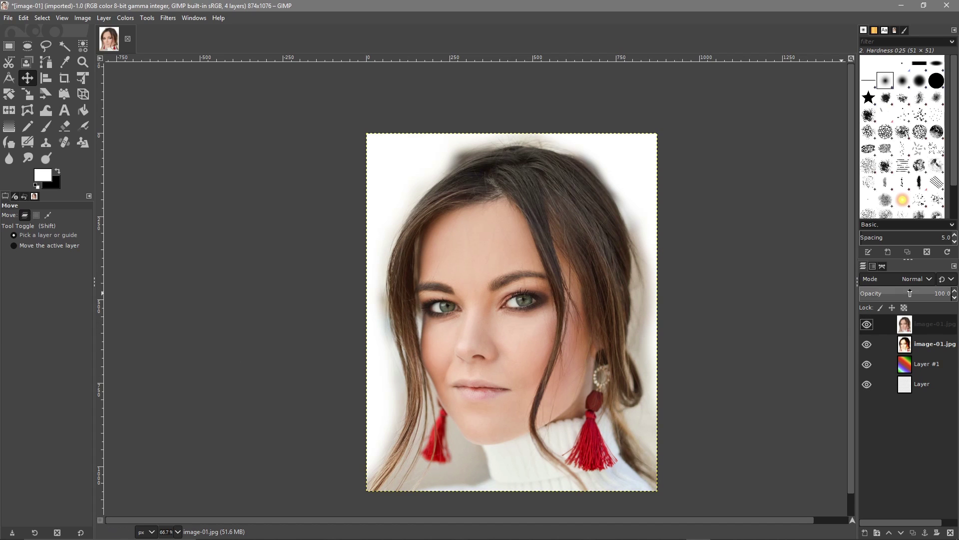
left_click(946, 295)
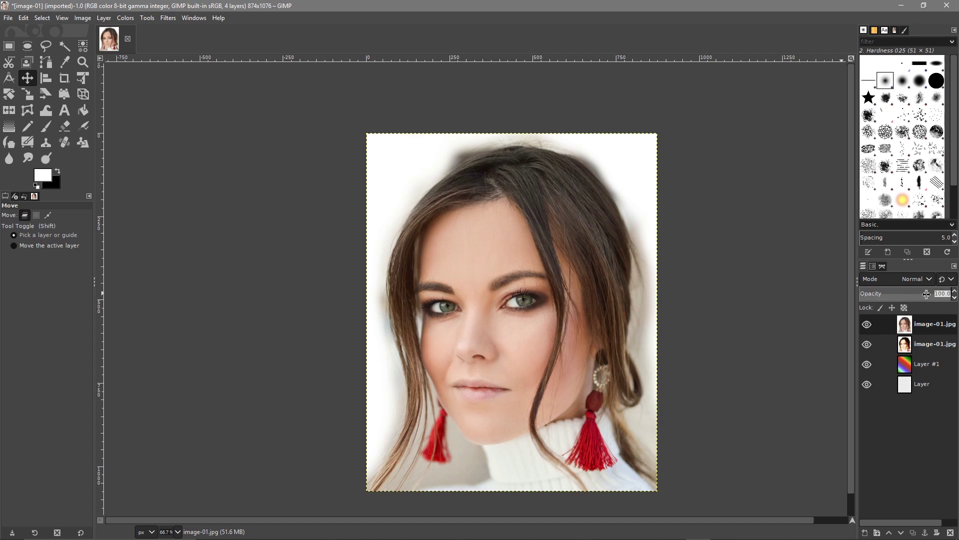
left_click_drag(922, 295, 910, 294)
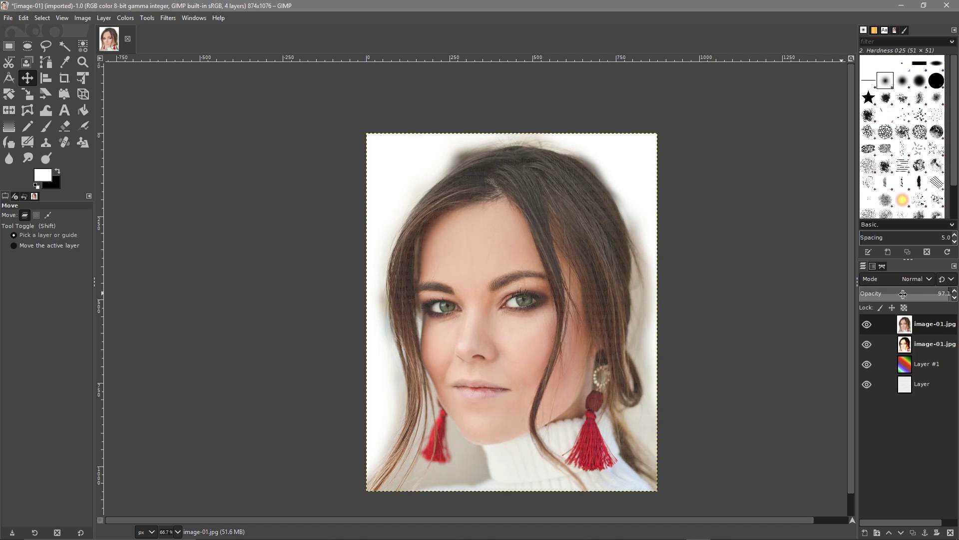
left_click(955, 297)
left_click(955, 297)
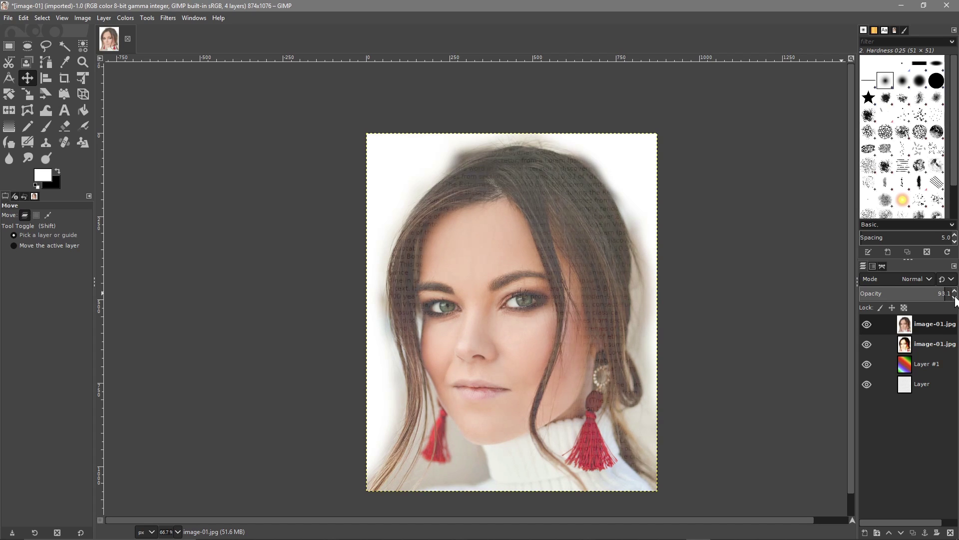
left_click_drag(955, 298, 955, 298)
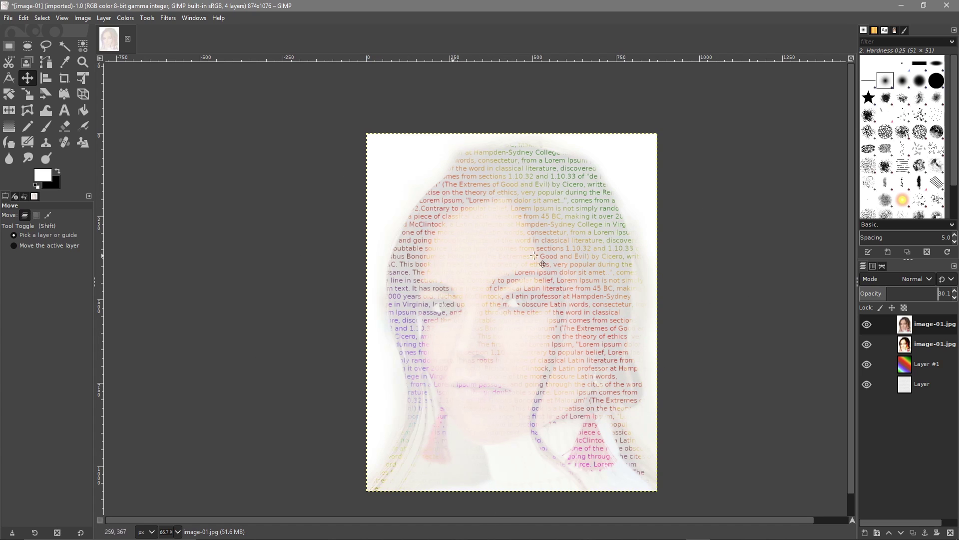
Save the project as image-01.xcf in the "GIMP Tutorial 2.10 - Create an image from letters" folder.
left_click(8, 19)
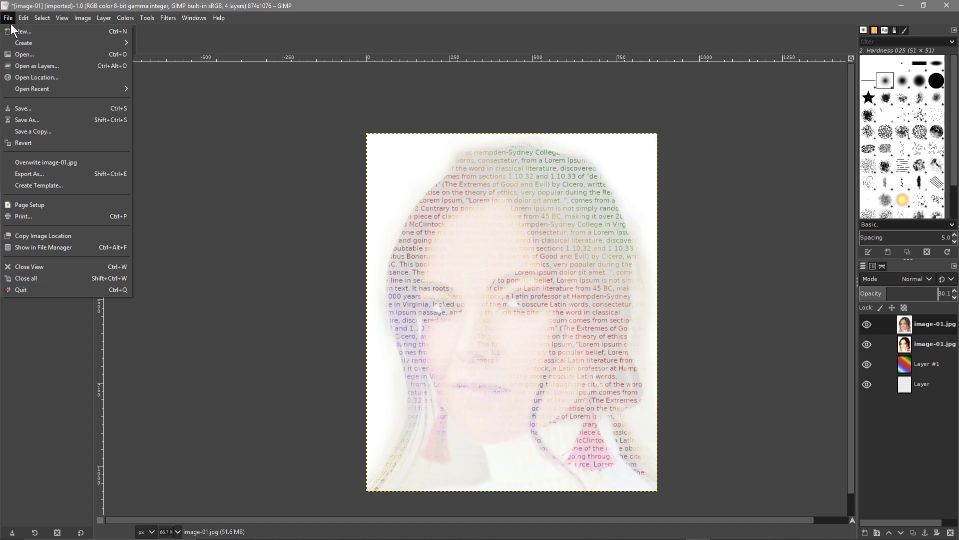
left_click(23, 116)
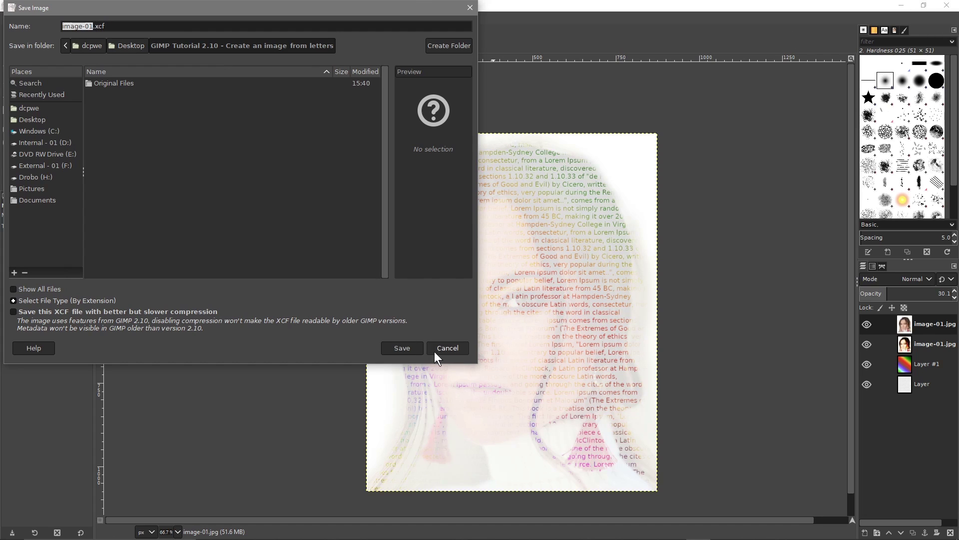
left_click(402, 348)
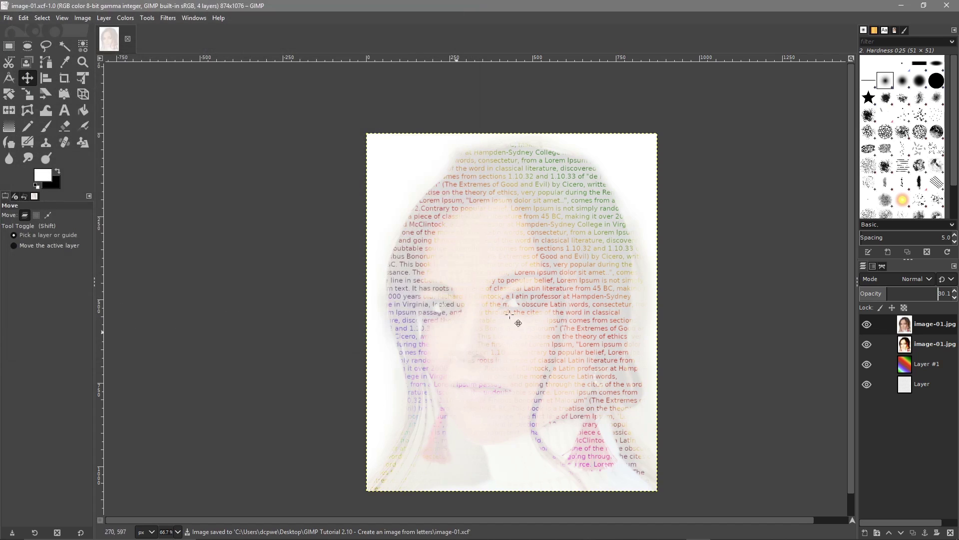
Check the saved image-01.xcf file in its File Explorer folder, then return to the maximized GIMP window.
left_click_drag(769, 4, 642, 28)
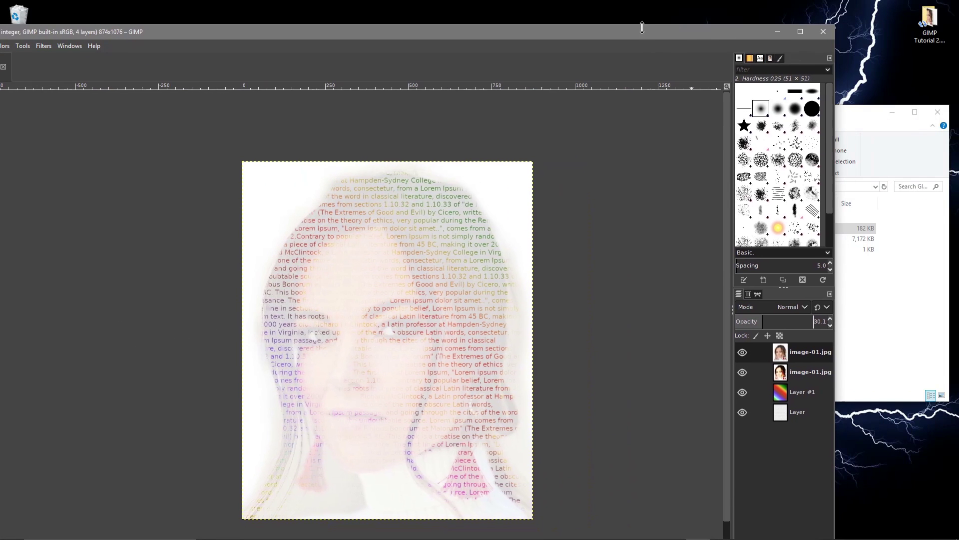
left_click(872, 125)
left_click(618, 239)
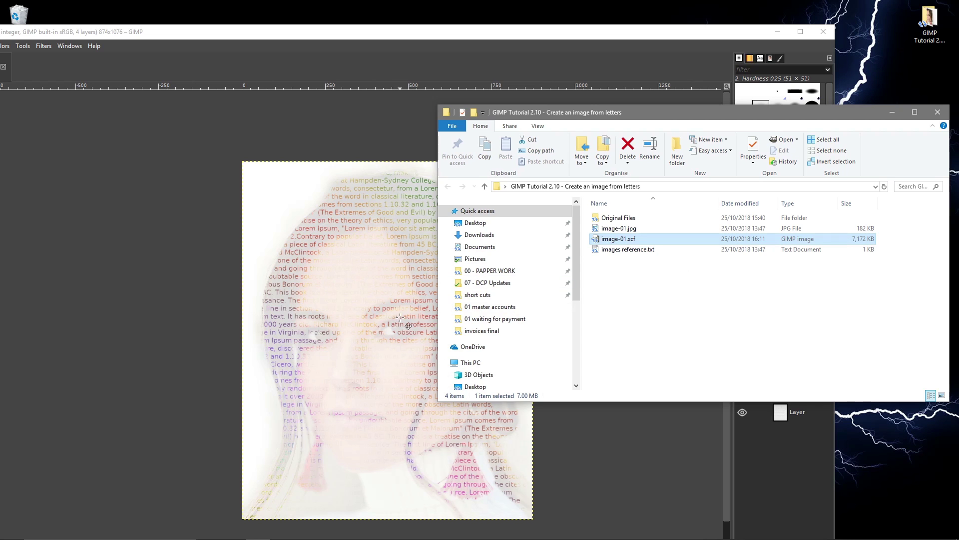
double_click(732, 38)
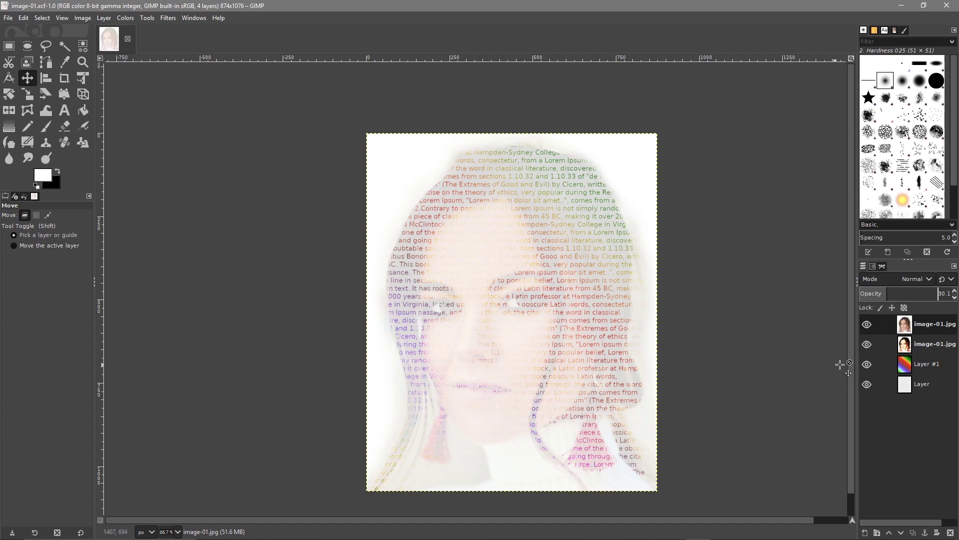
Select the gradient layer and choose the second of the two Full saturation gradients for the Gradient tool.
left_click(911, 363)
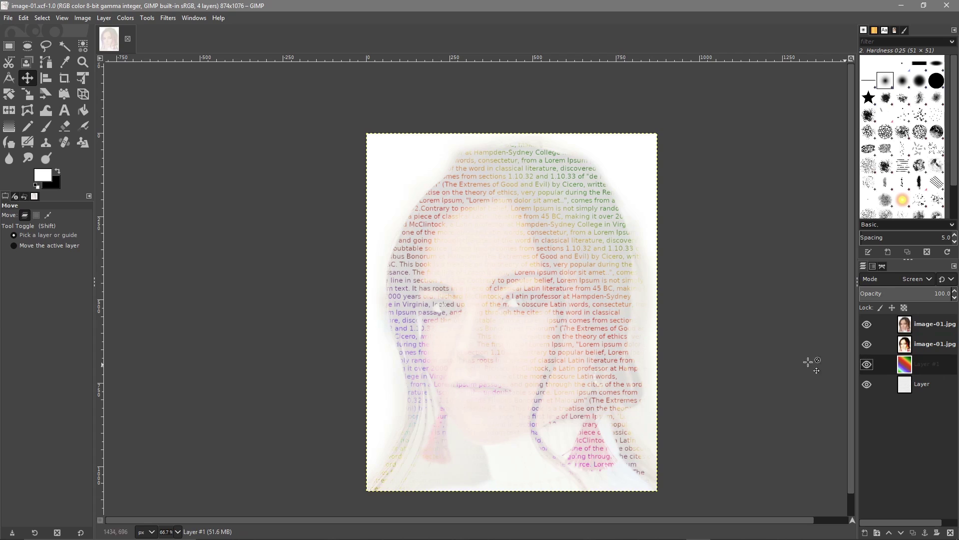
left_click(9, 126)
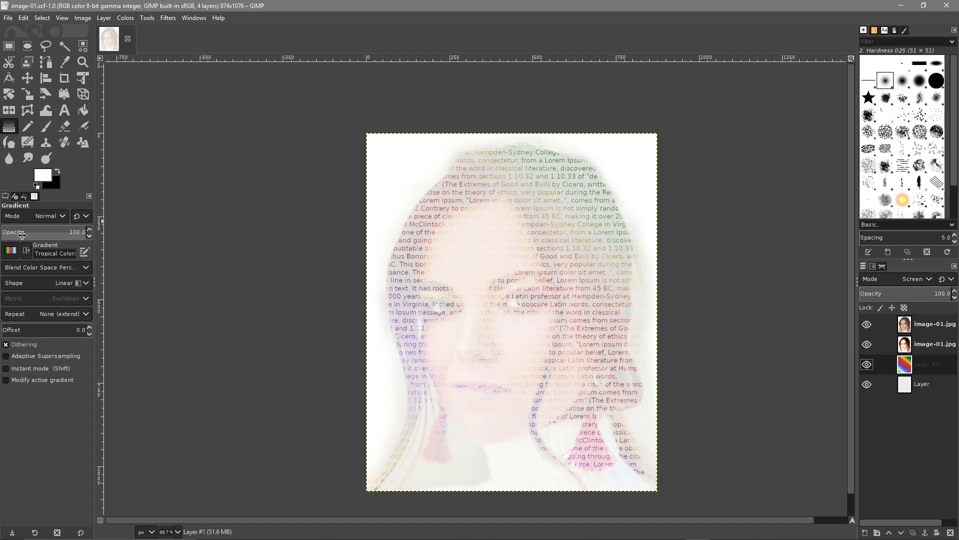
left_click(8, 252)
scroll(30, 317, "up", 10)
scroll(30, 317, "up", 6)
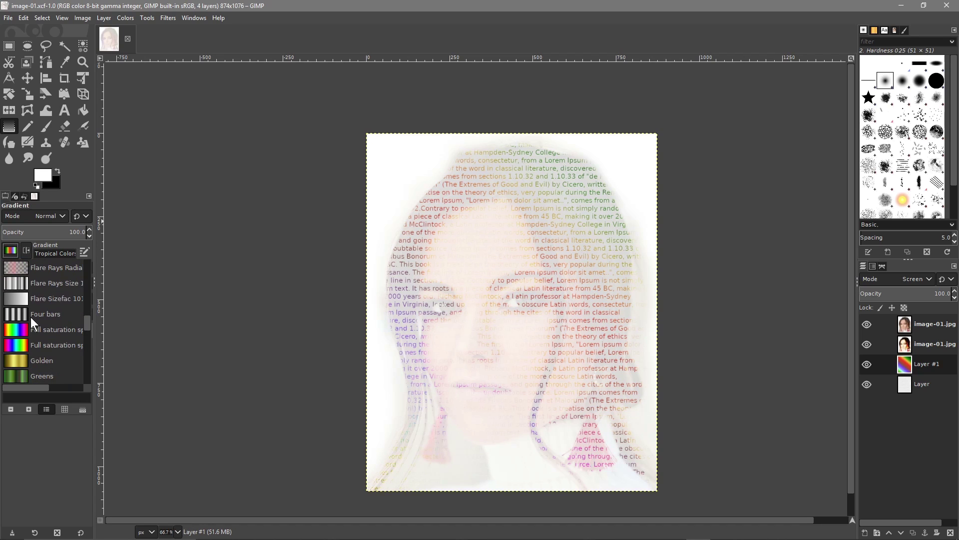
left_click(12, 344)
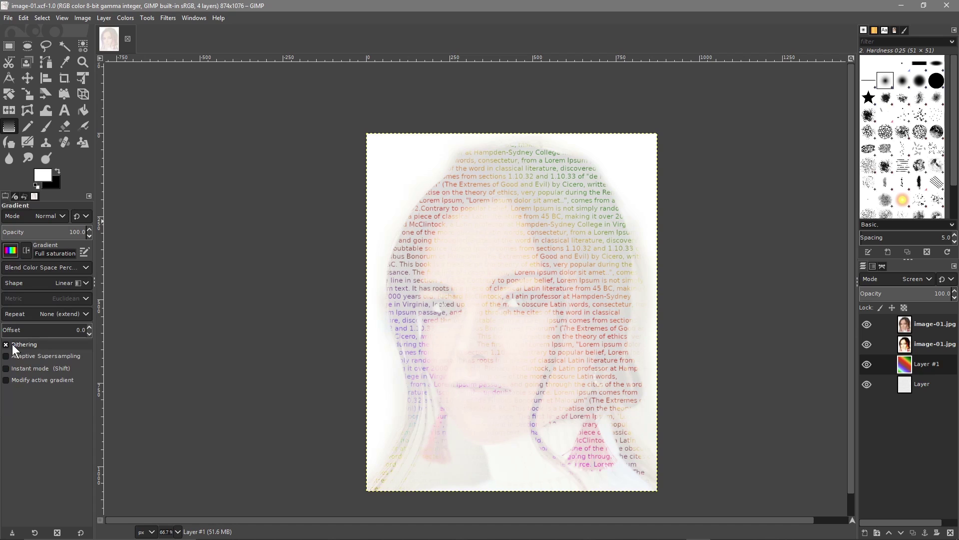
Draw the new gradient diagonally from upper right to lower left, adjust its start endpoint to about X 852, Y 22, and commit it.
left_click_drag(656, 134, 376, 484)
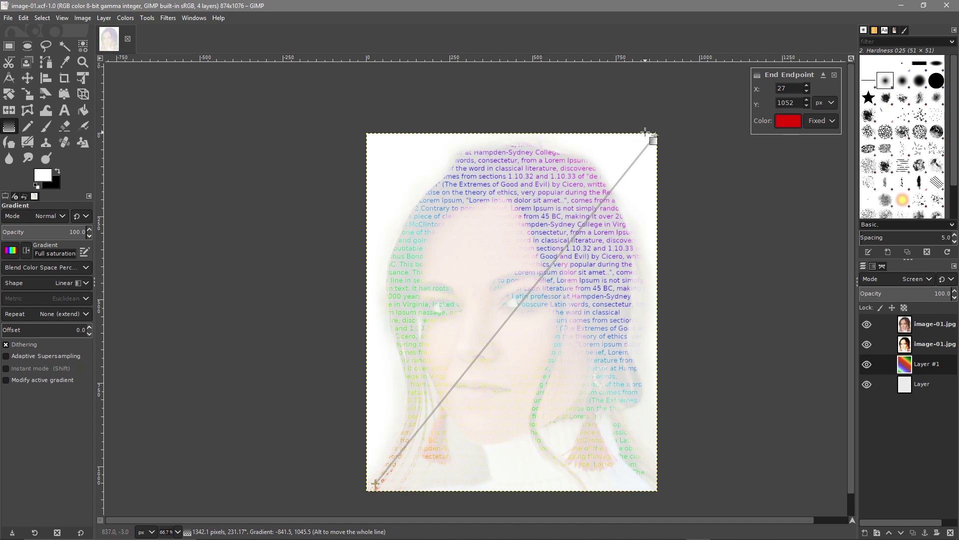
left_click_drag(656, 135, 633, 158)
mouse_move(376, 483)
left_mouse_down()
mouse_move(492, 329)
mouse_move(374, 485)
left_mouse_up()
left_click_drag(633, 159, 619, 179)
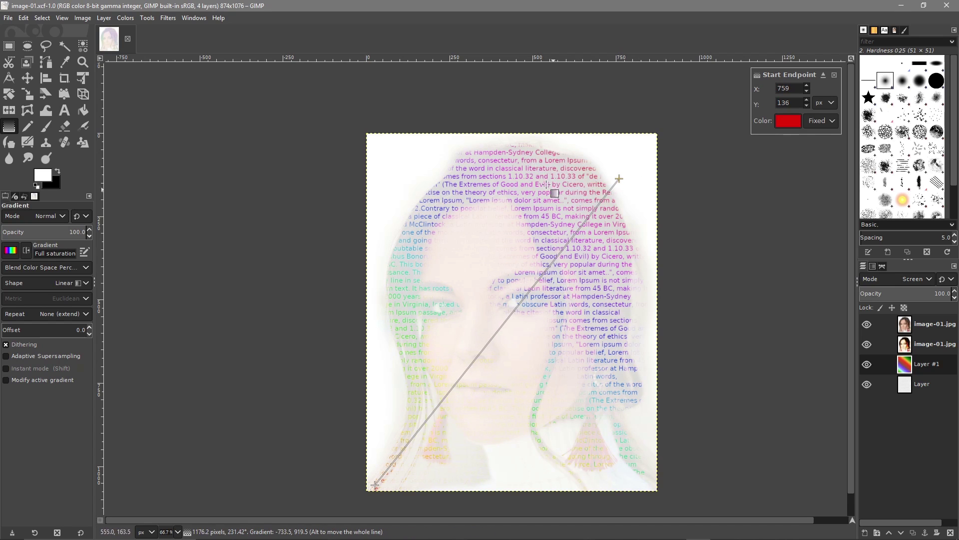
left_click_drag(619, 179, 650, 141)
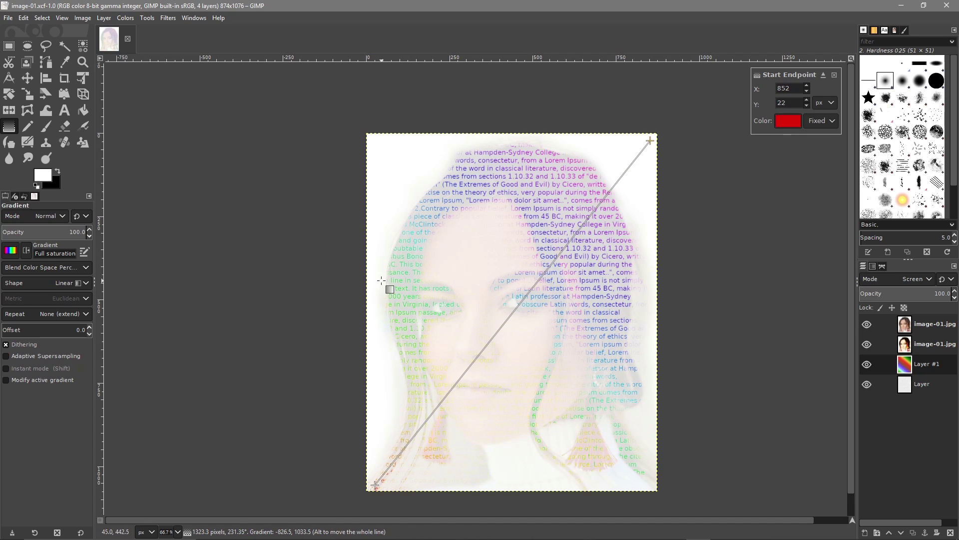
left_click(28, 79)
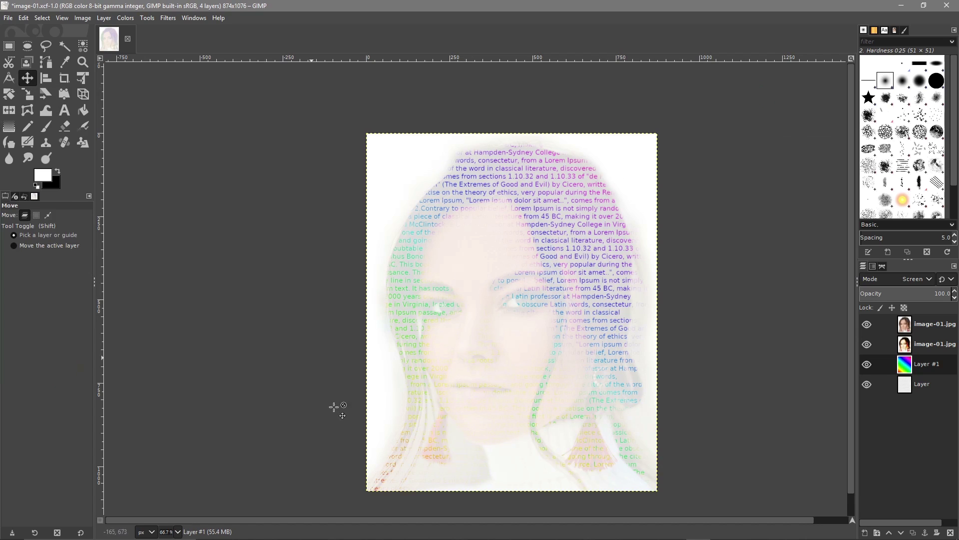
Lower the topmost original image-01.jpg layer's opacity to 0.
left_click(924, 328)
left_click(871, 297)
left_click_drag(871, 299, 869, 300)
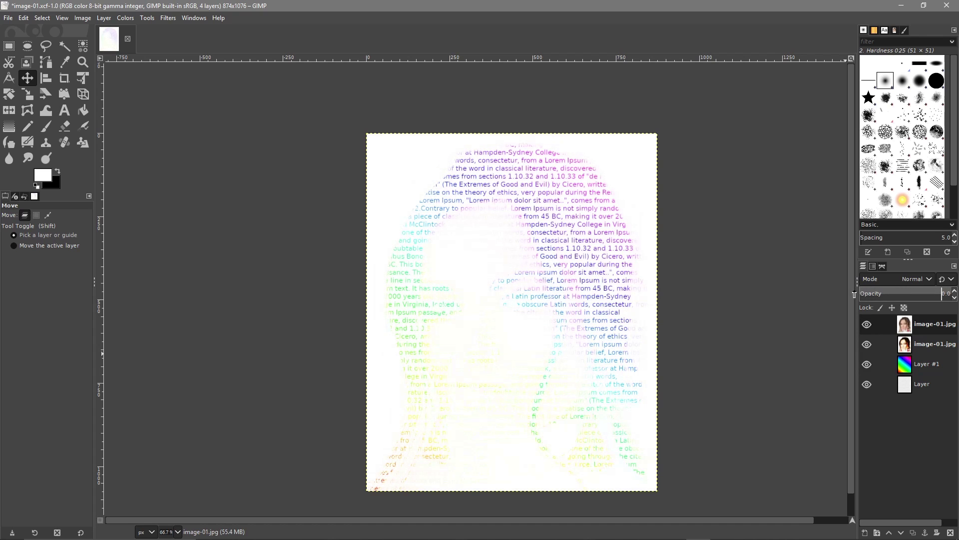
Raise the topmost image-01.jpg layer's opacity to about 10.8.
left_click_drag(855, 293, 874, 294)
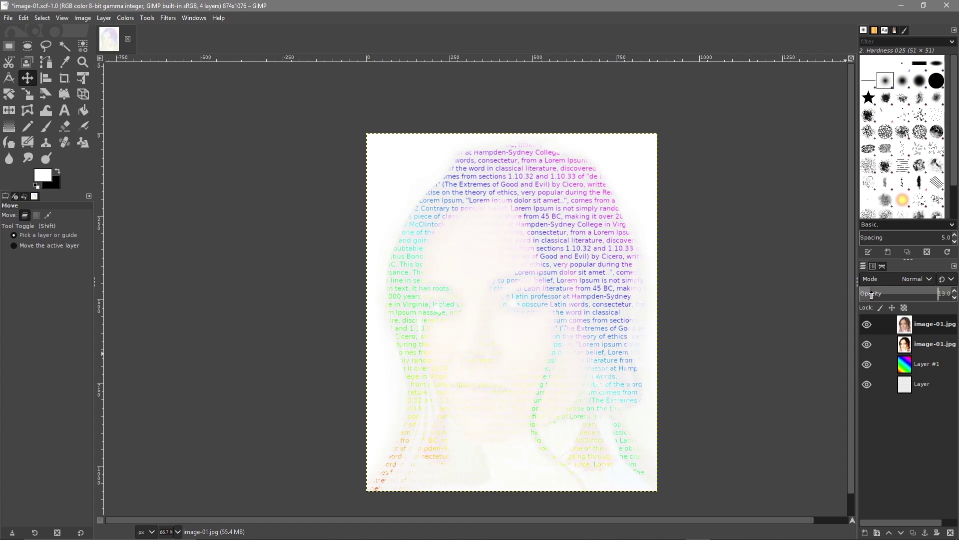
left_click_drag(872, 295, 870, 295)
Fill Layer #1 with the Incandescent gradient from lower left to about X 850, Y 14, commit it, and select the topmost image-01.jpg layer.
left_click(909, 369)
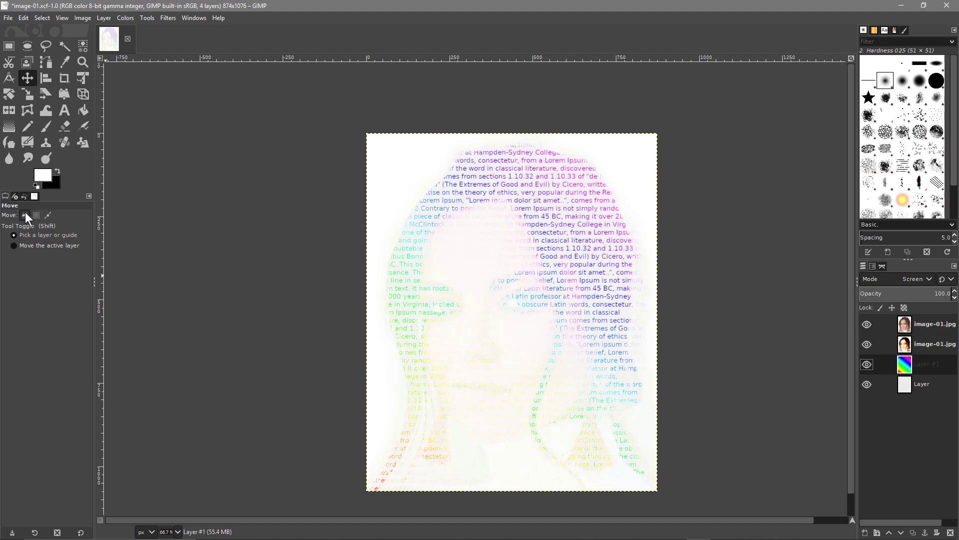
left_click(8, 127)
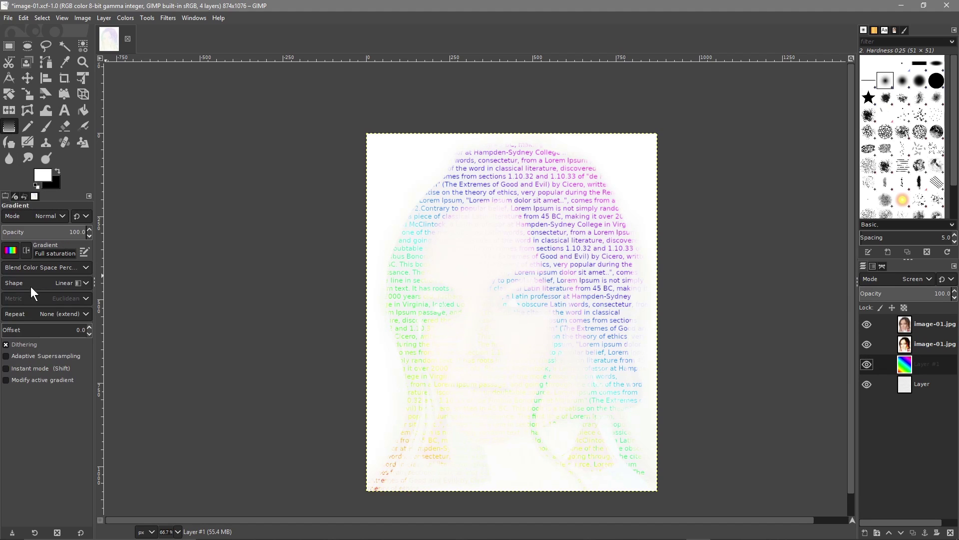
left_click(11, 251)
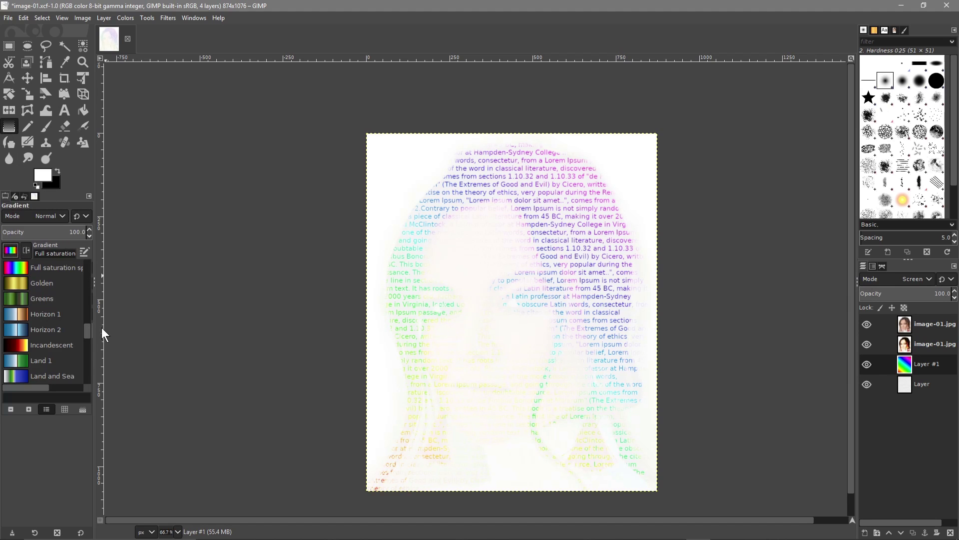
left_click(17, 344)
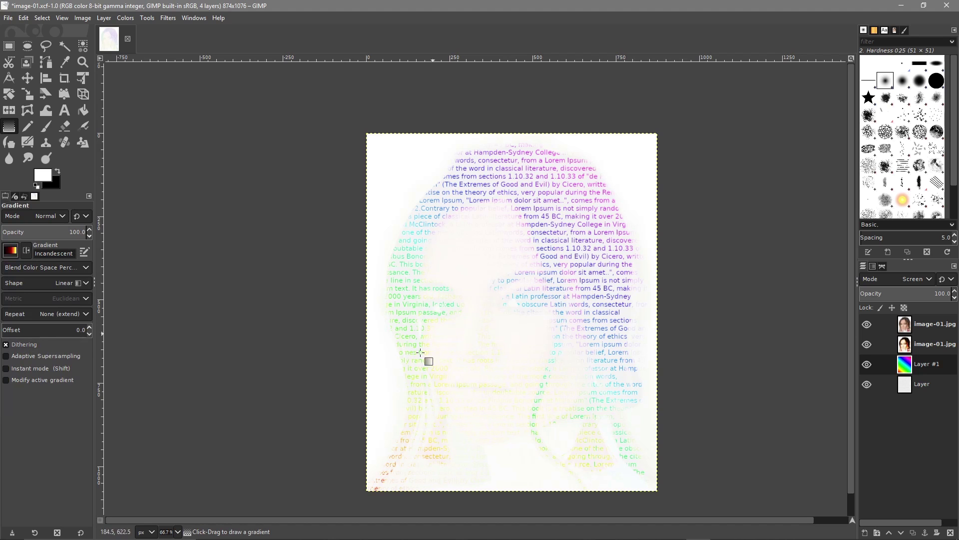
left_click_drag(372, 481, 650, 137)
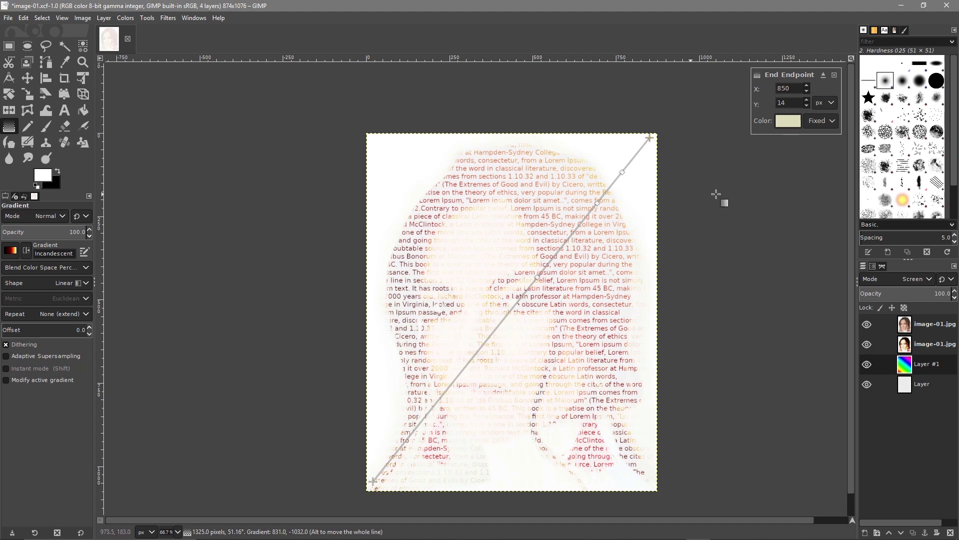
left_click(32, 79)
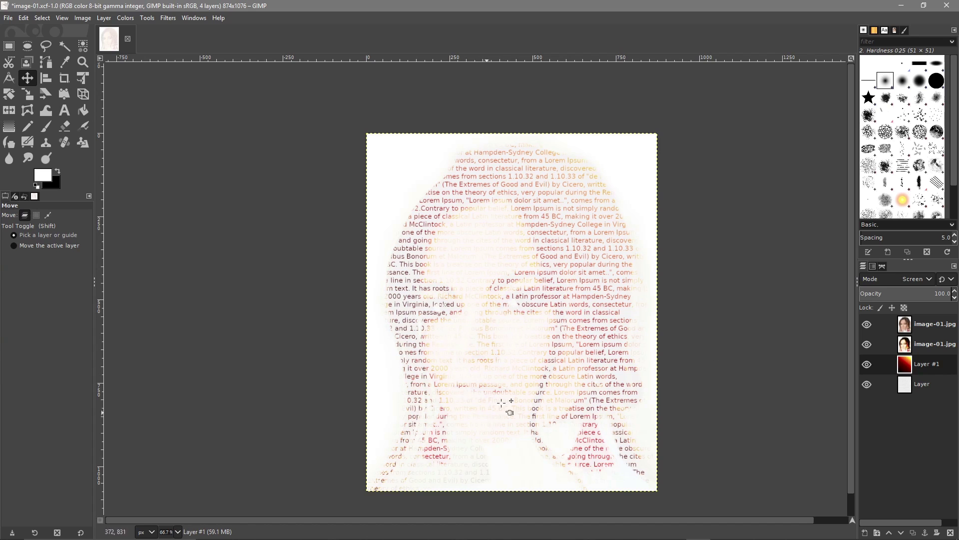
left_click(914, 324)
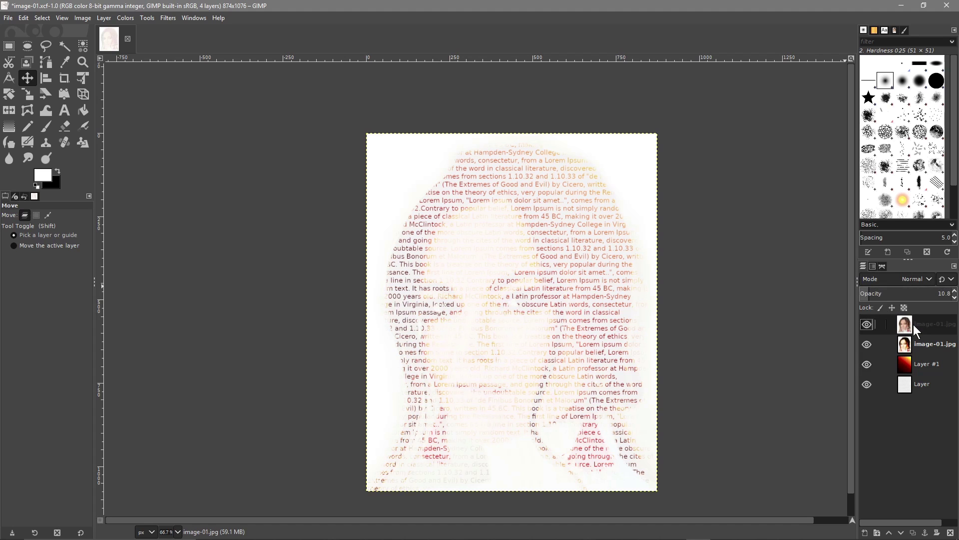
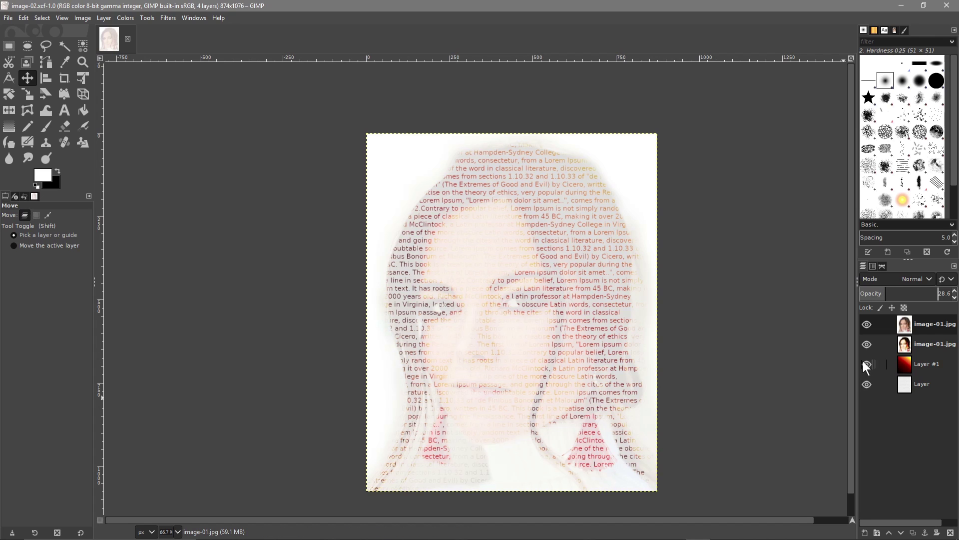
Toggle the visibility of the text layer and Layer #1 to examine each layer's effect, ending with both hidden.
left_click(867, 384)
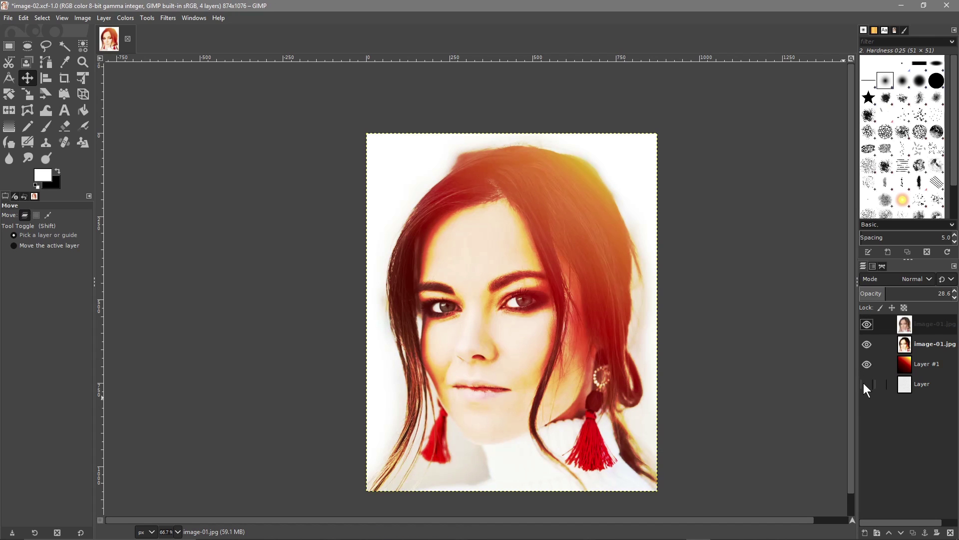
left_click(864, 384)
left_click(864, 383)
left_click(867, 364)
left_click(864, 363)
left_click(864, 363)
left_click(863, 364)
left_click(864, 363)
left_click(866, 366)
left_click(866, 366)
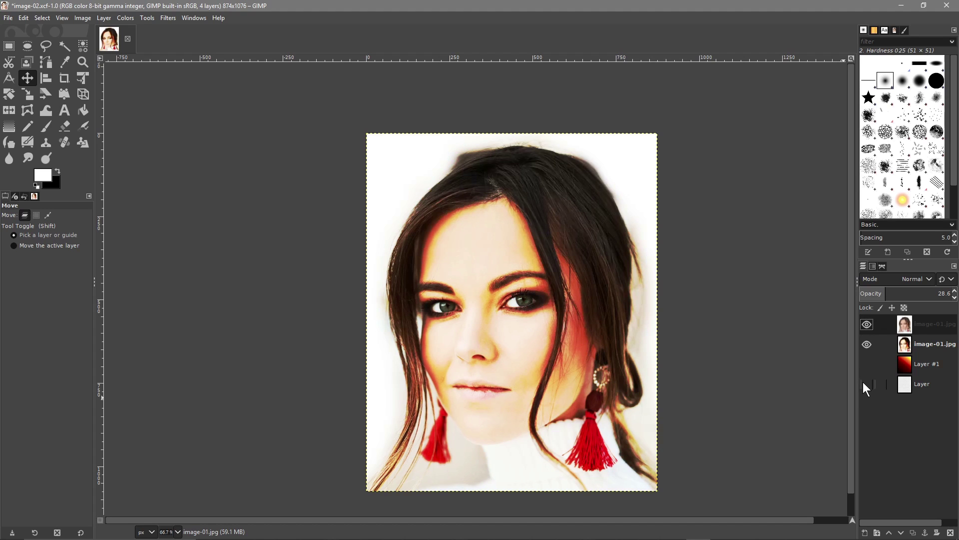
Show the text layer, compare it with and without Layer #1, and finish with only the text layer hidden.
left_click(867, 384)
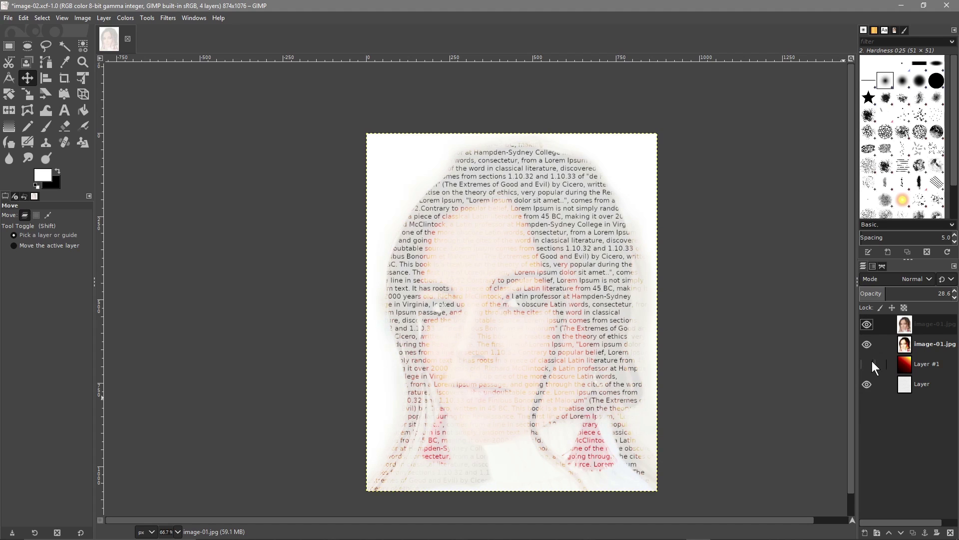
left_click(868, 365)
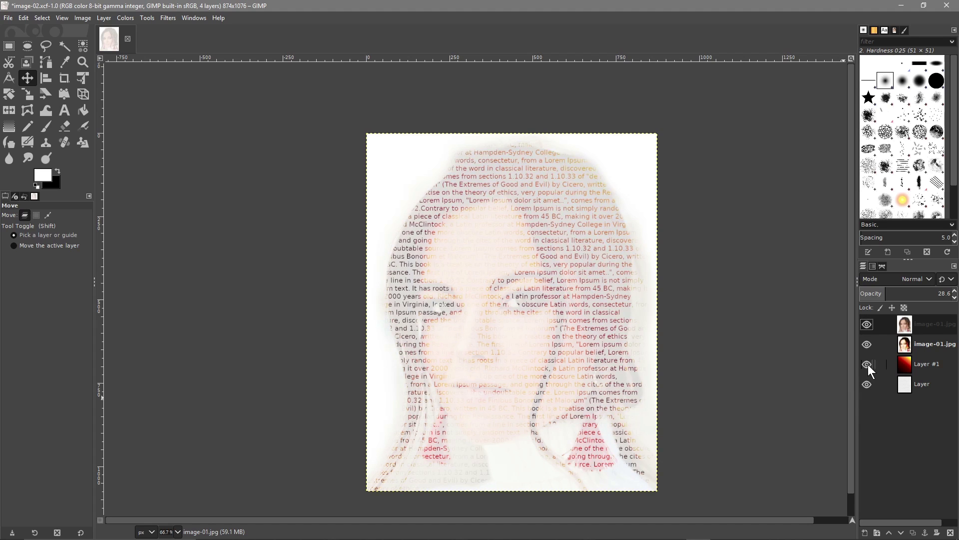
left_click(868, 365)
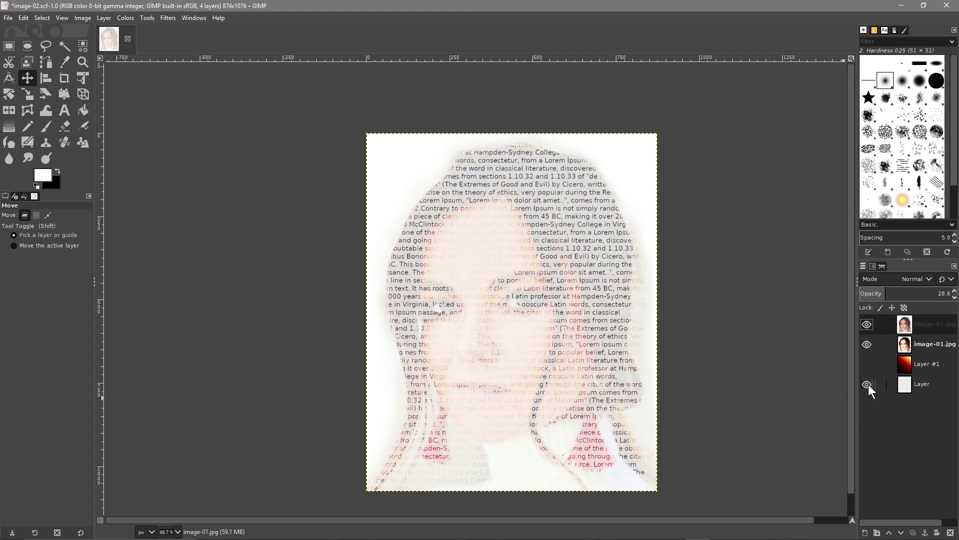
left_click(869, 384)
left_click(868, 364)
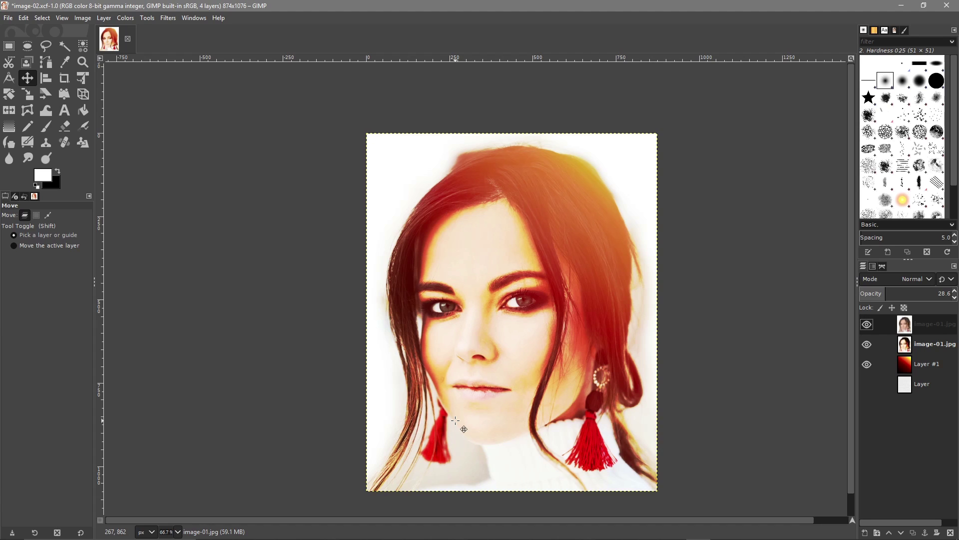
Redraw Layer #1 with a Full saturation gradient from upper right to about X 60, Y 1022 at lower left, and commit it.
left_click(937, 365)
left_click(9, 127)
left_click(11, 251)
scroll(44, 329, "up", 3)
left_click(38, 294)
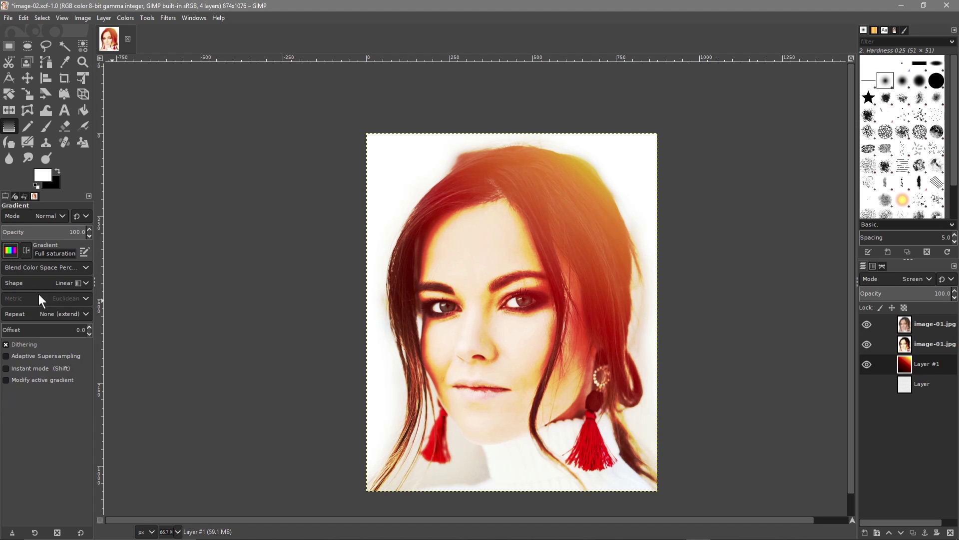
left_click_drag(645, 140, 387, 473)
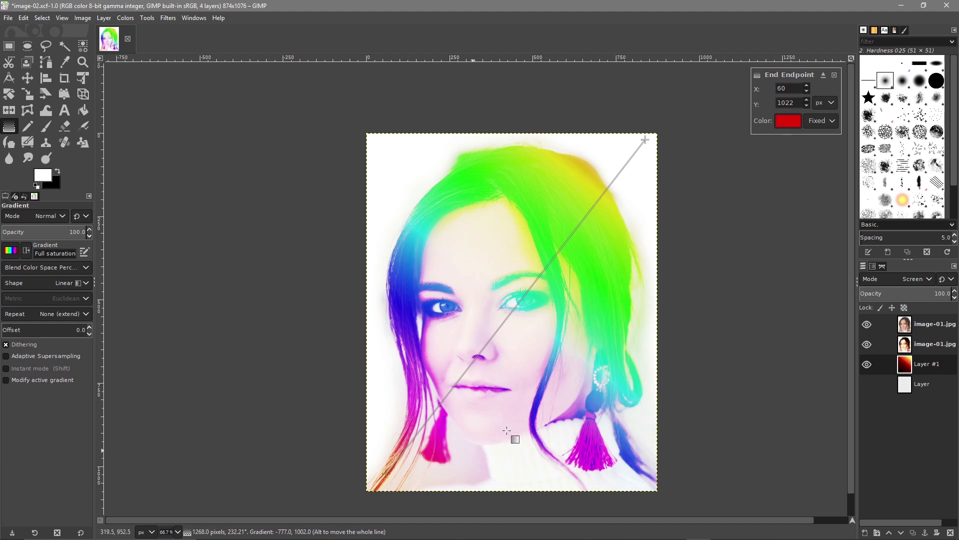
left_click(65, 81)
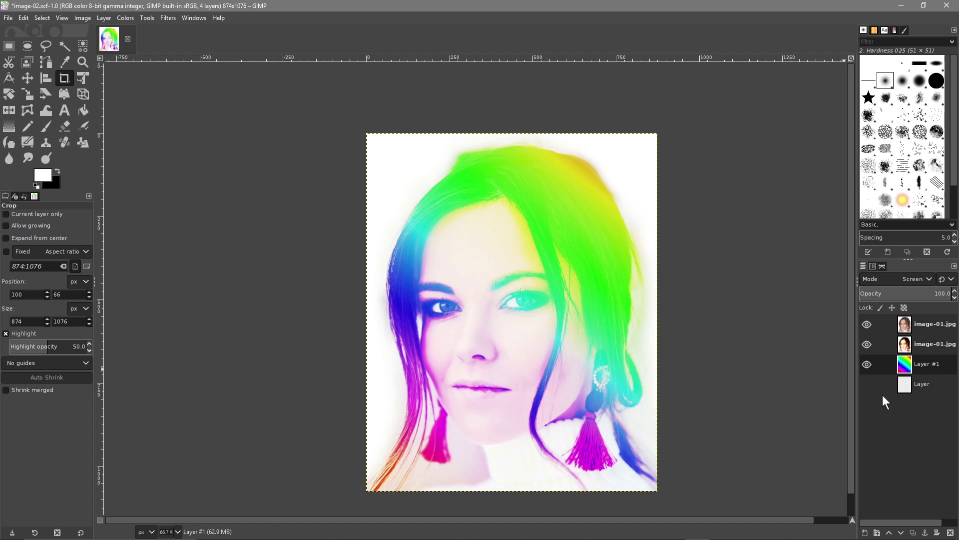
Show the text layer, try an opacity of about 40 on the second image-01.jpg layer, and restore it to 100.
left_click(867, 384)
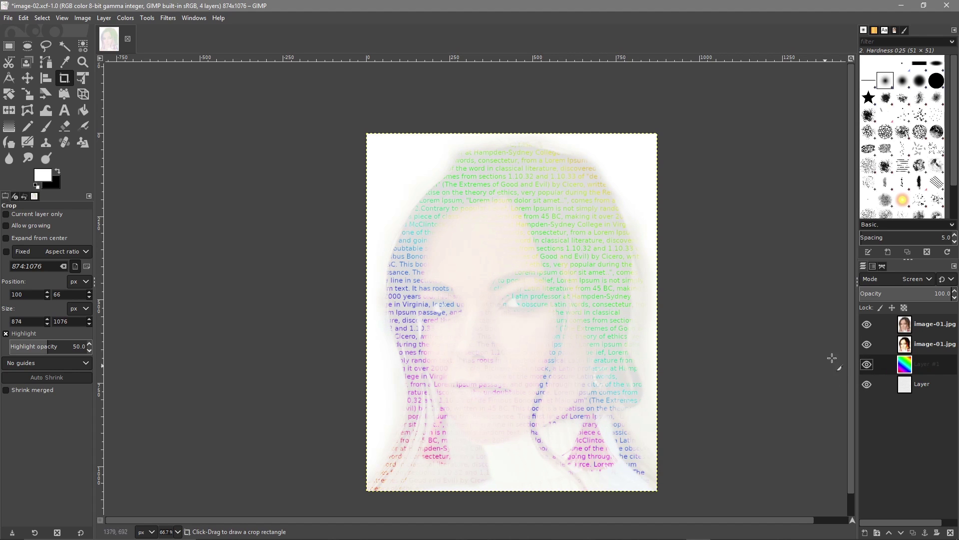
left_click(915, 329)
left_click(934, 342)
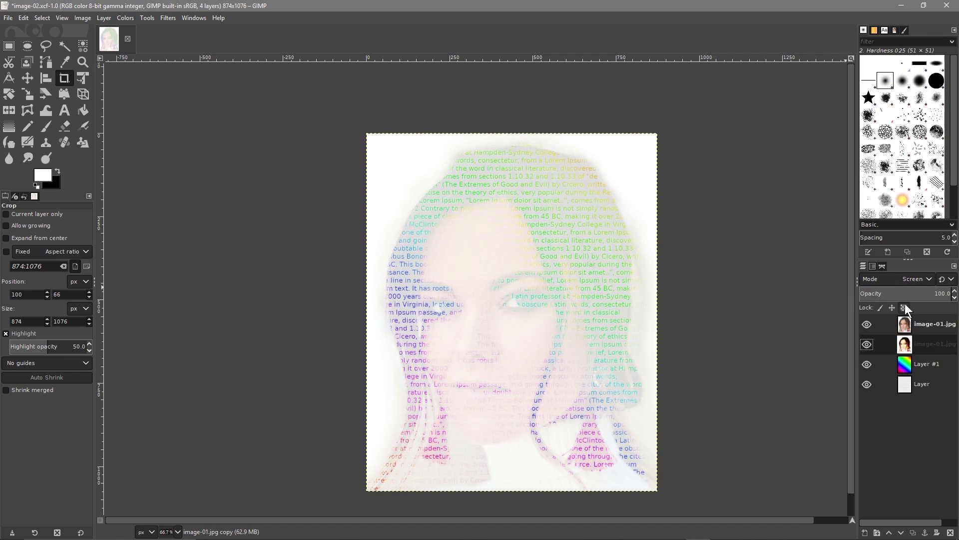
left_click_drag(939, 294, 897, 294)
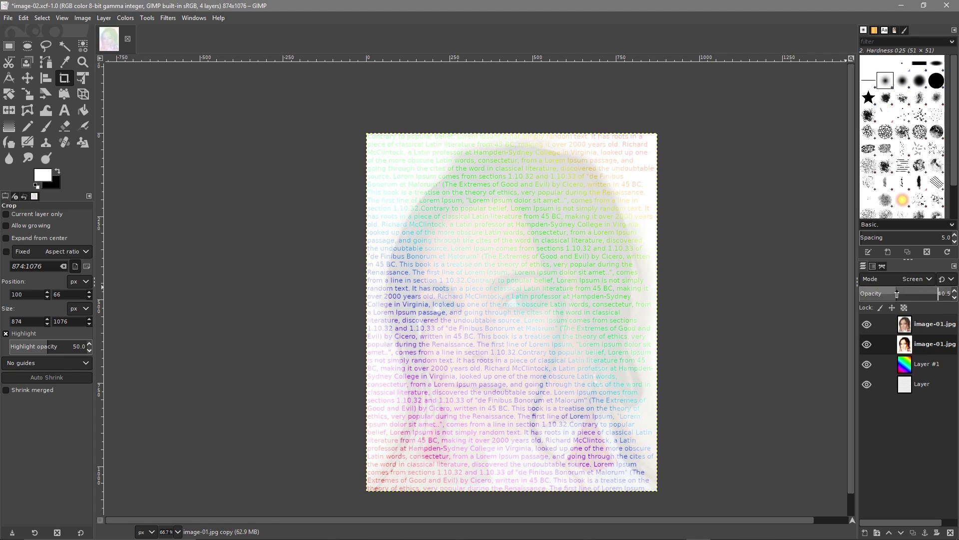
type("100")
key("Return")
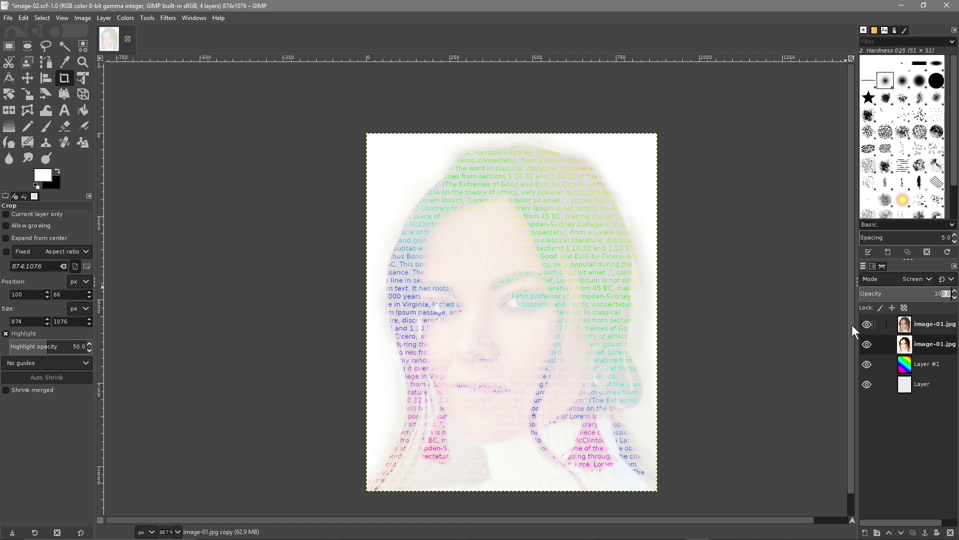
left_click(925, 344)
left_click_drag(899, 291, 882, 302)
Refill Layer #1 with the Incandescent gradient from lower left to about X 848, Y 28 at upper right, and commit it.
left_click(925, 364)
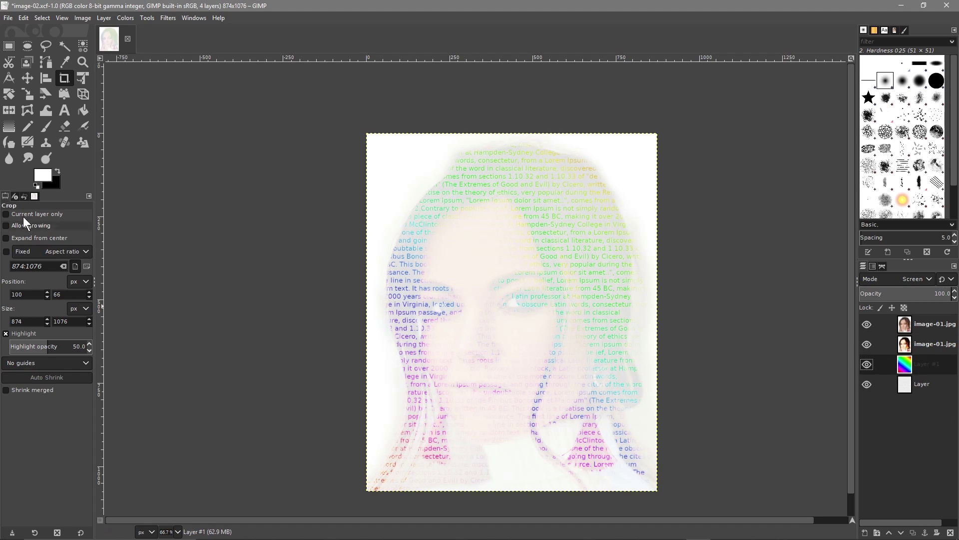
left_click(9, 127)
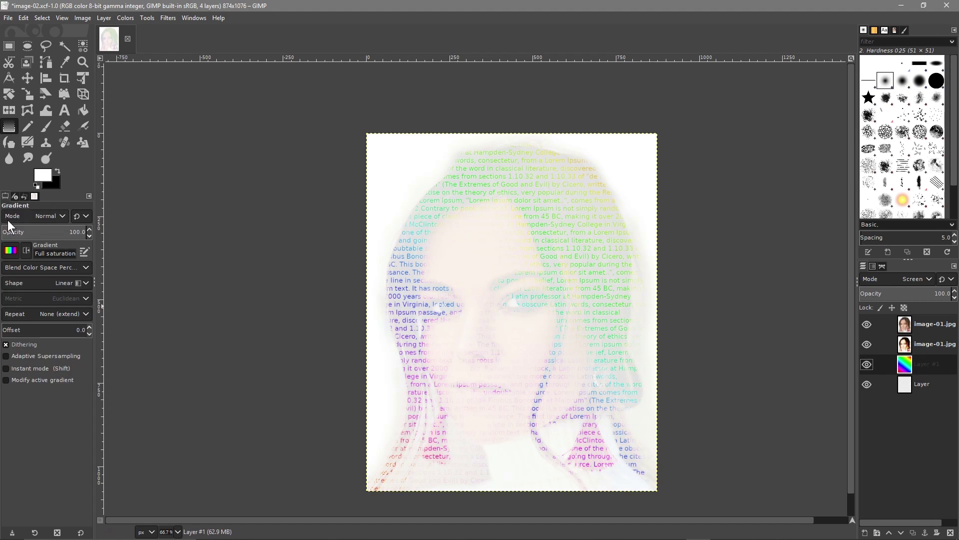
left_click(11, 251)
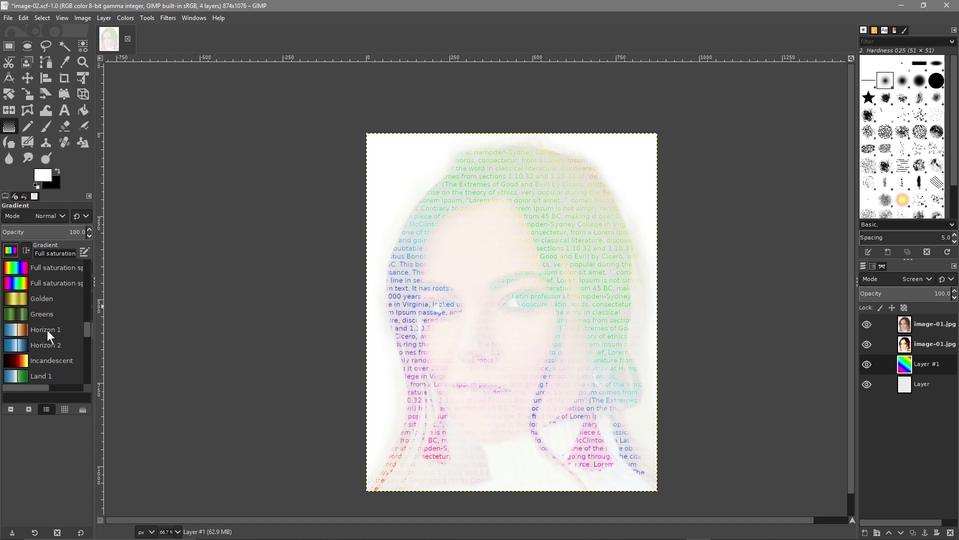
left_click(54, 360)
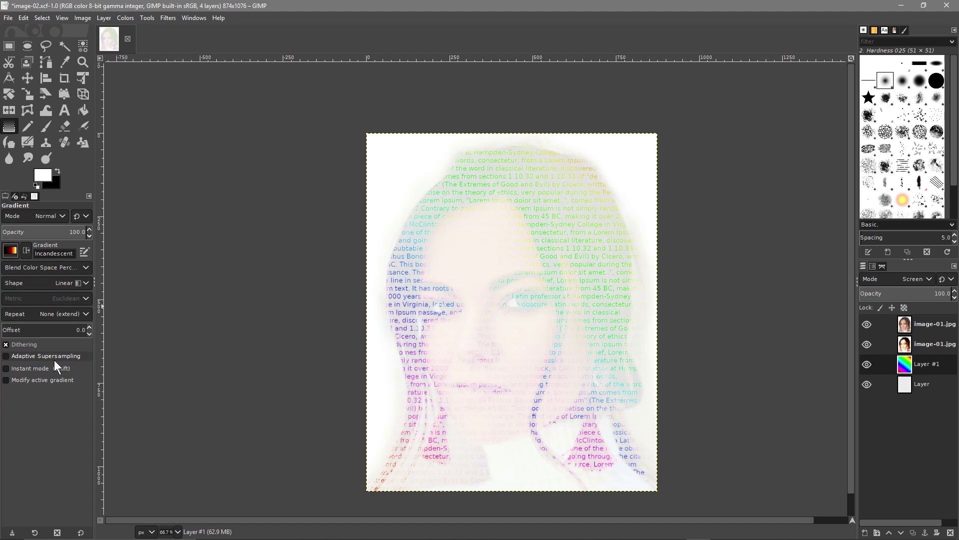
left_click_drag(379, 479, 648, 142)
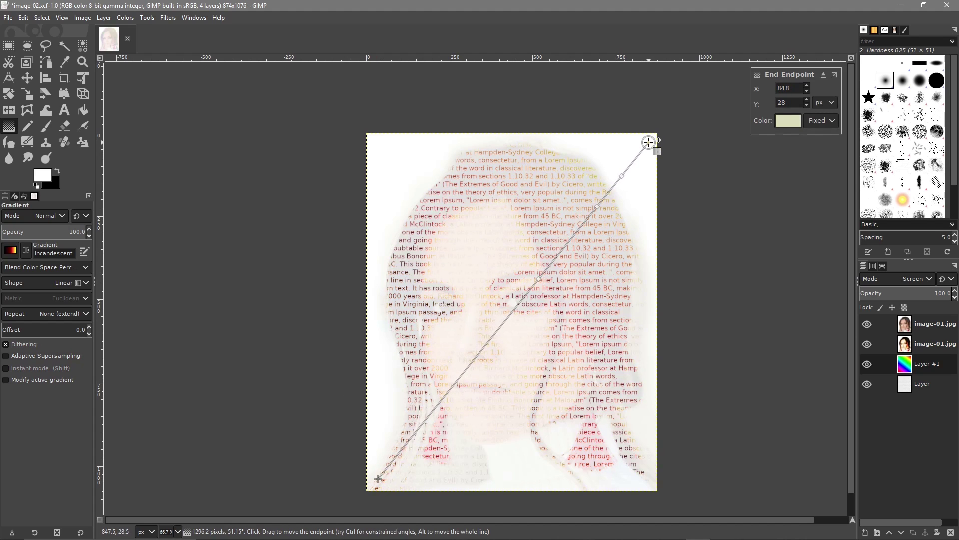
left_click(63, 78)
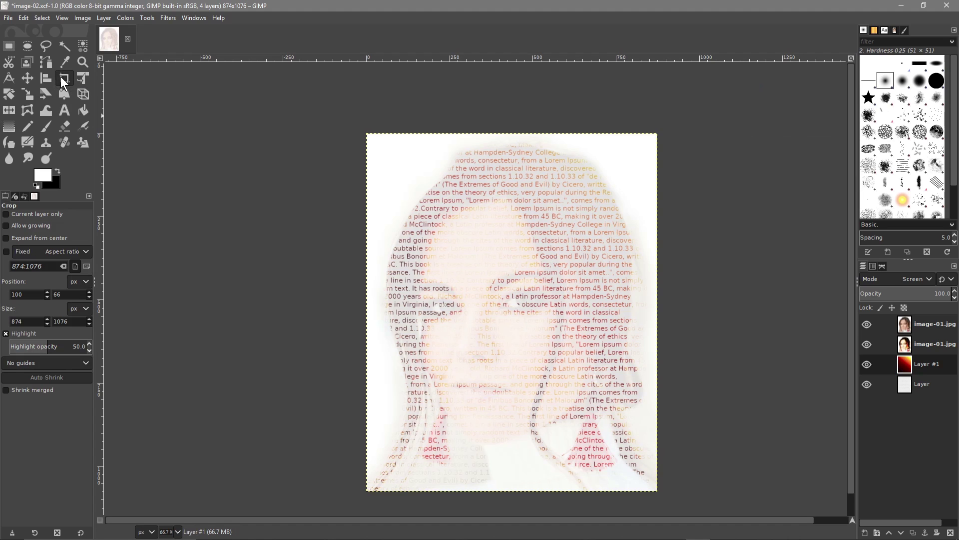
left_click(27, 78)
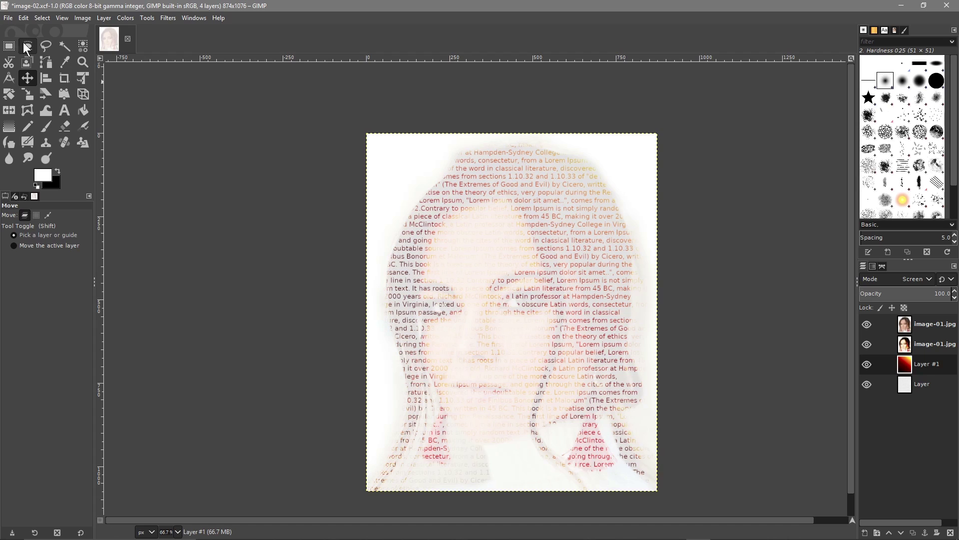
Save the changes to the image-02.xcf project.
left_click(8, 19)
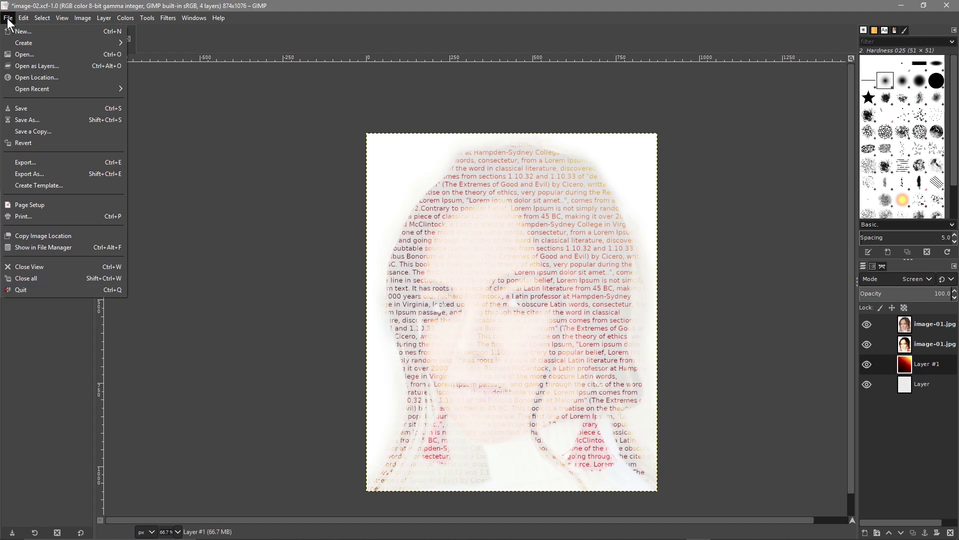
left_click(22, 109)
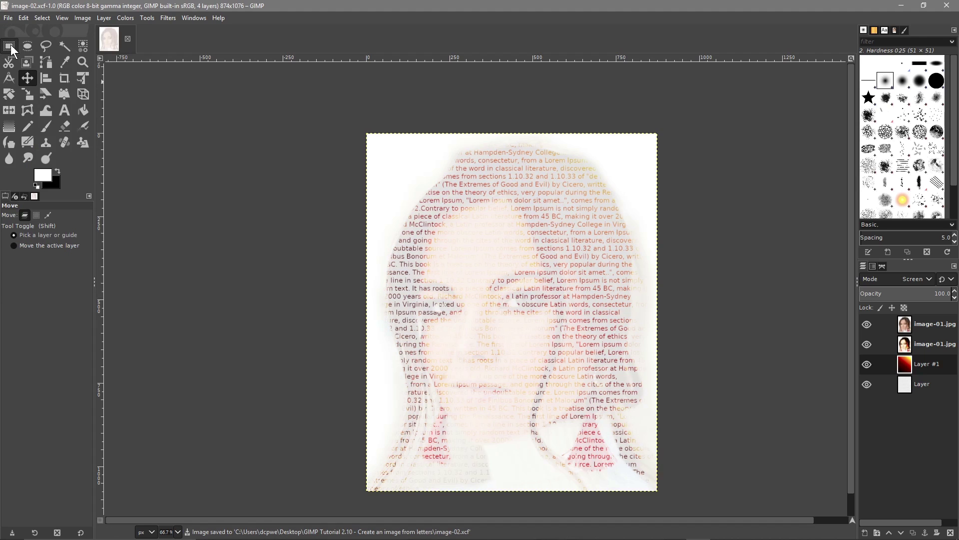
Export the composition as image-02.jpg in the tutorial folder, showing all files and choosing the JPEG image type with its preset options.
left_click(8, 18)
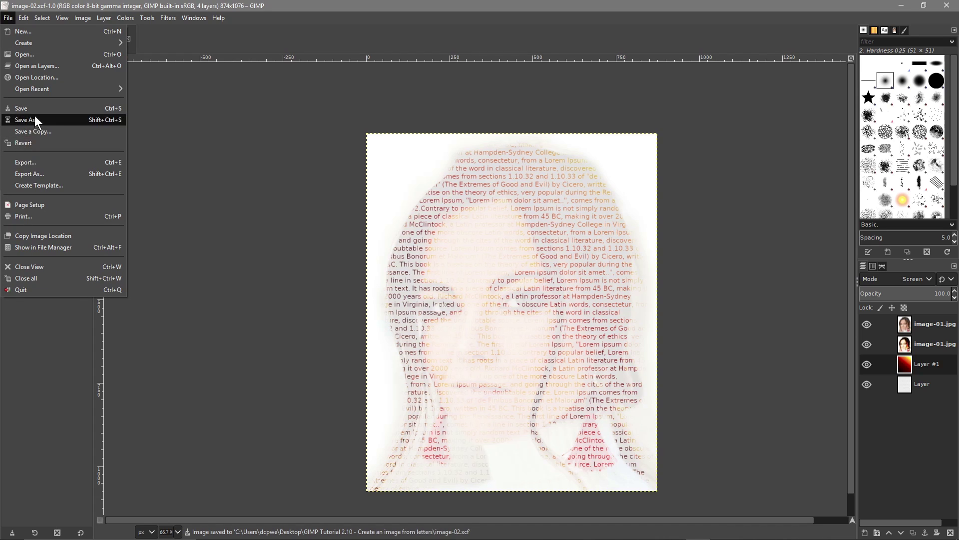
left_click(33, 164)
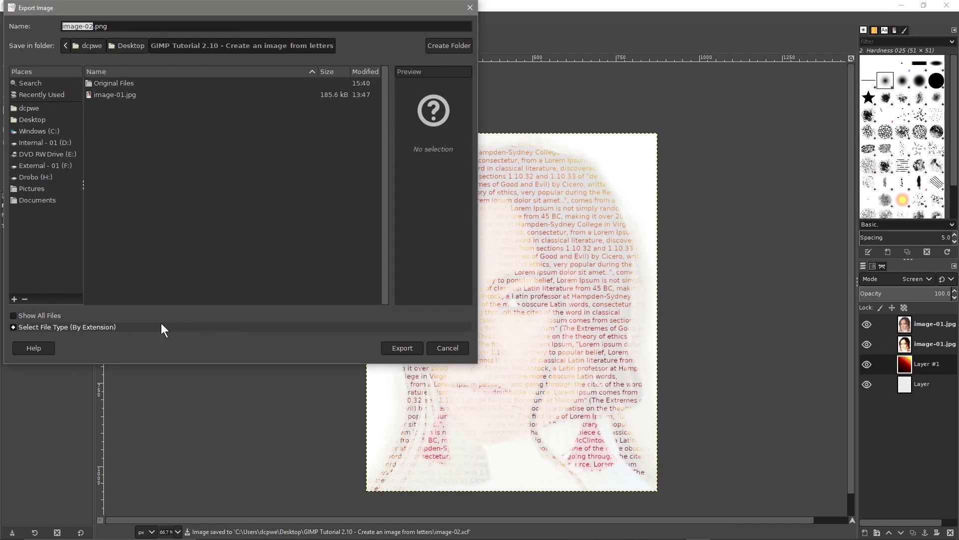
left_click(38, 316)
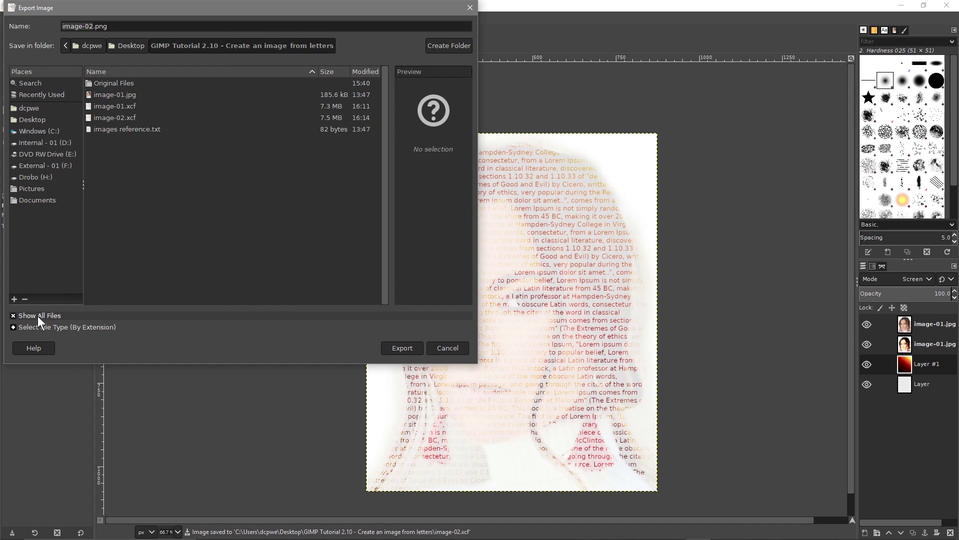
left_click(43, 327)
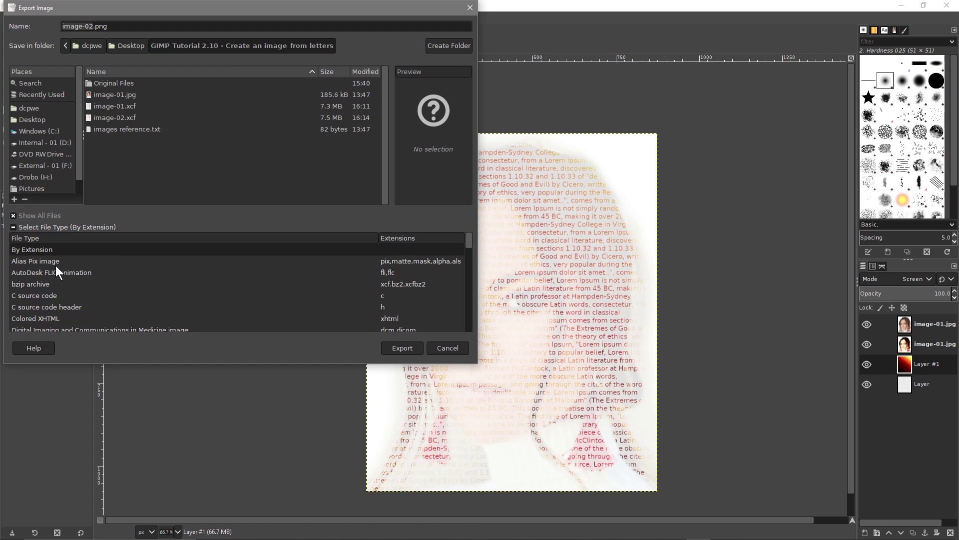
scroll(58, 285, "down", 3)
scroll(58, 291, "down", 3)
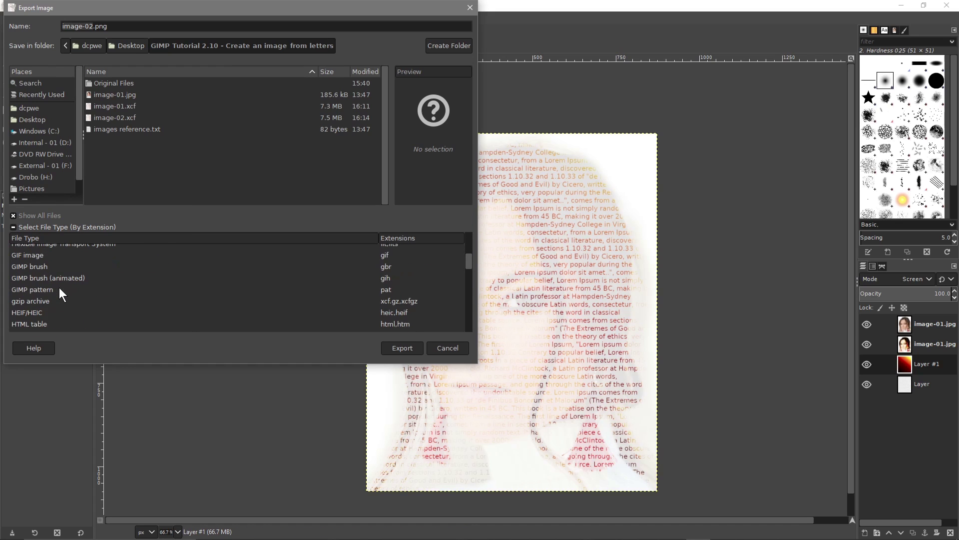
left_click(56, 306)
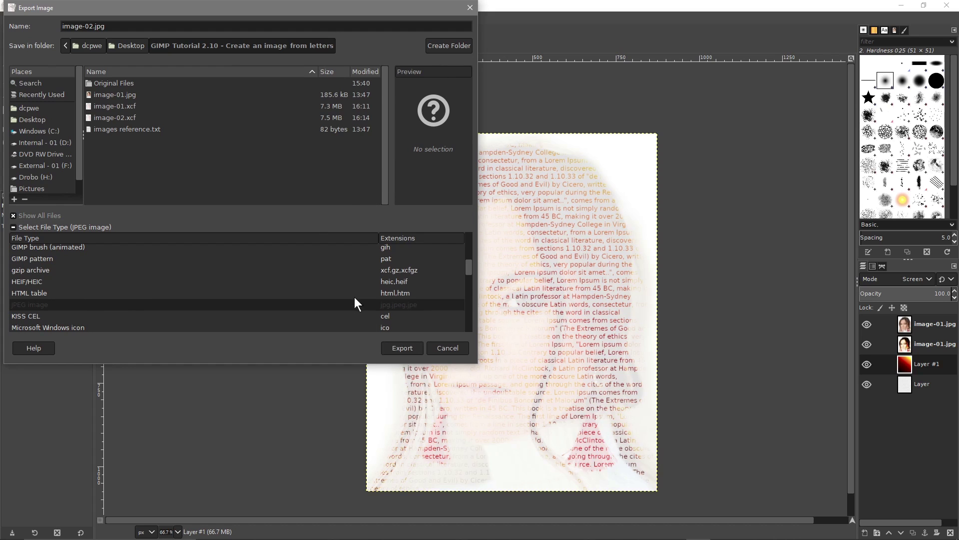
left_click(402, 347)
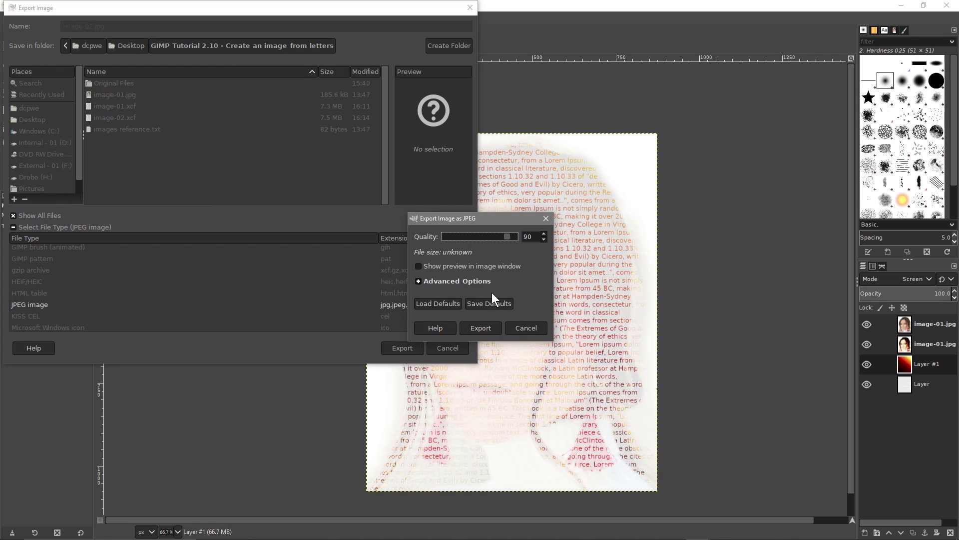
left_click(483, 328)
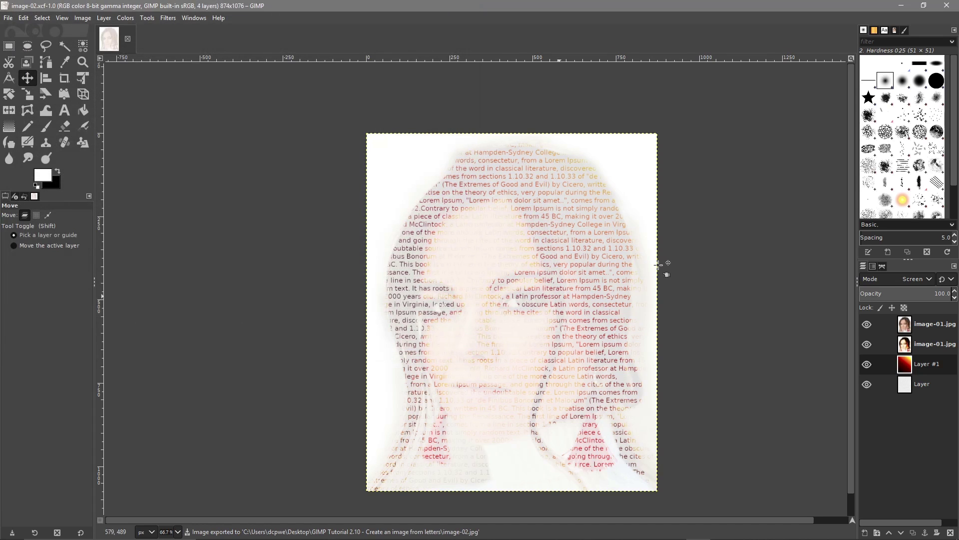
Close GIMP and examine the exported image-02.jpg in Photos, both up close and in full, closing the viewer each time.
left_click(952, 8)
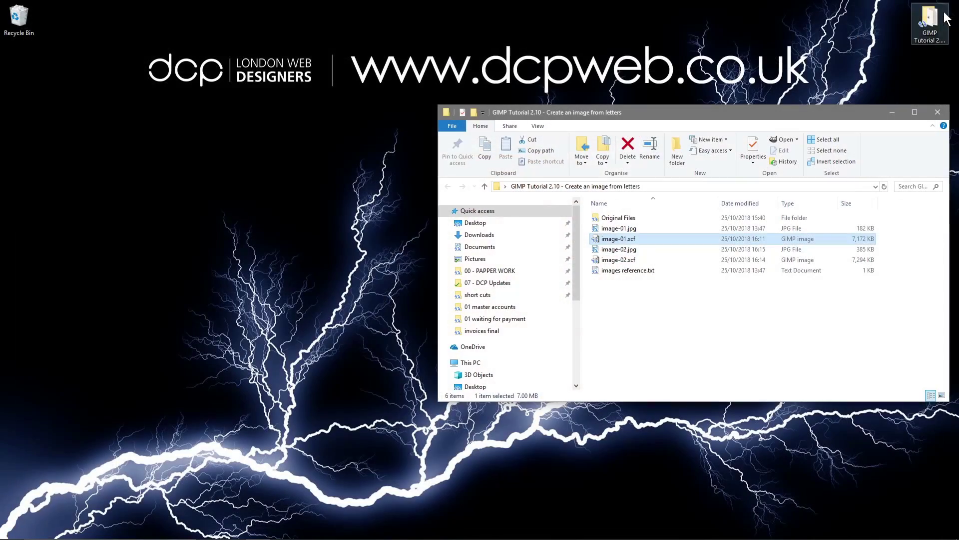
double_click(632, 250)
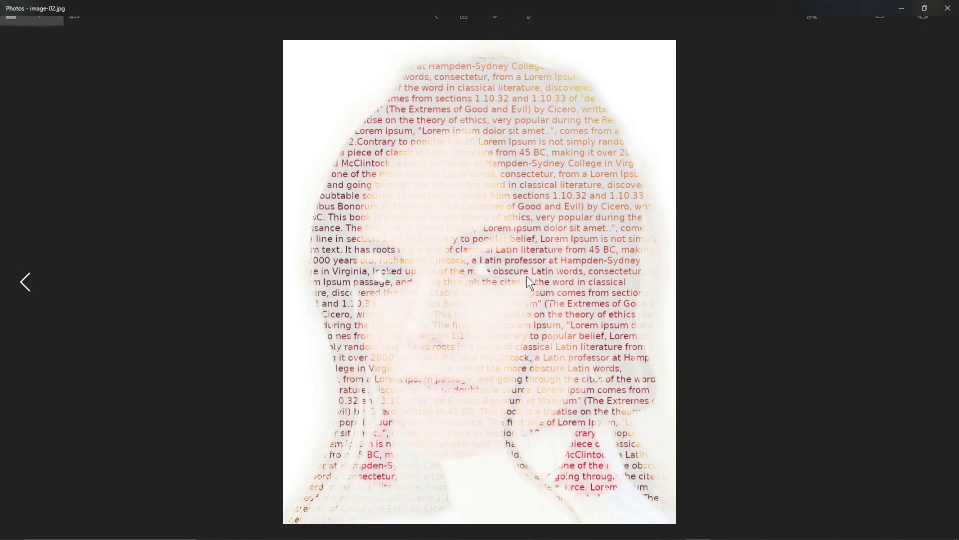
scroll(527, 280, "up", 3)
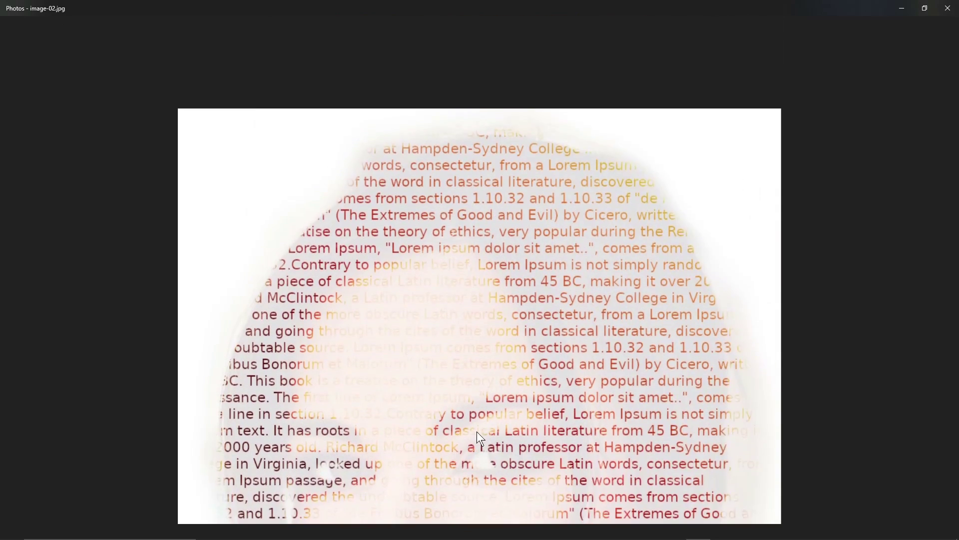
left_click_drag(477, 430, 512, 177)
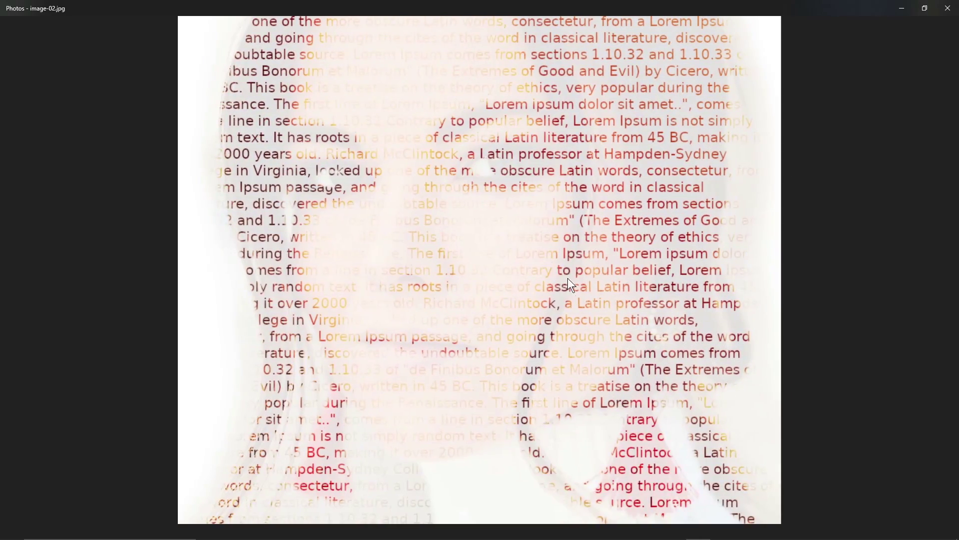
scroll(577, 319, "down", 3)
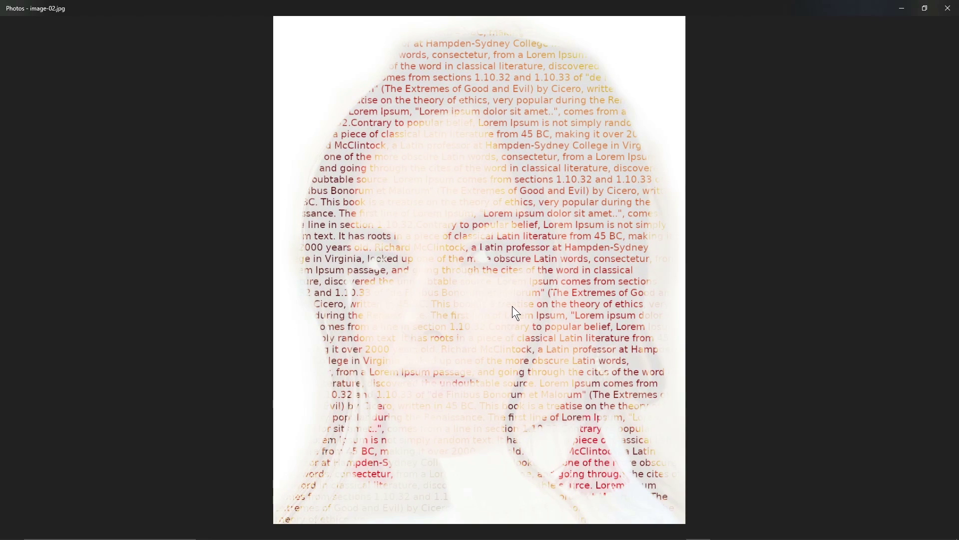
left_click(949, 10)
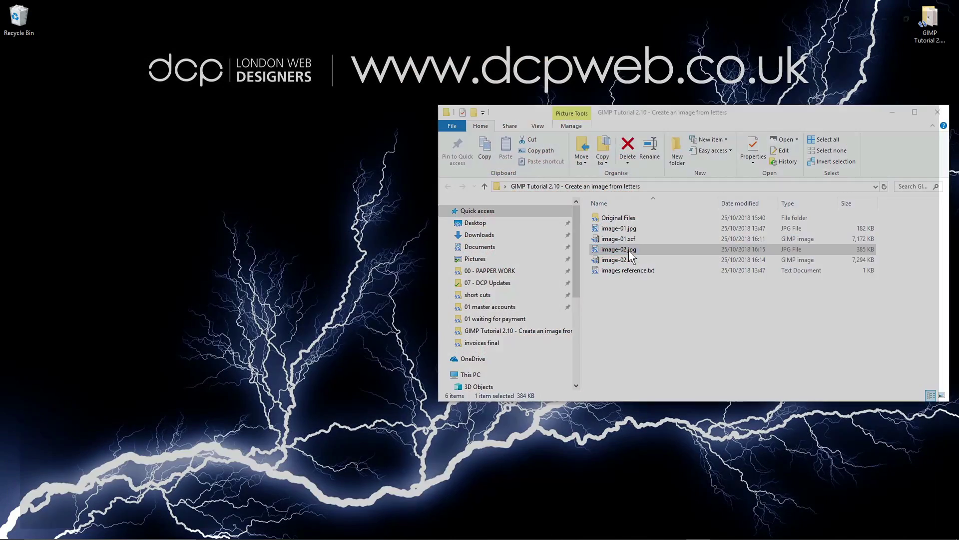
double_click(630, 252)
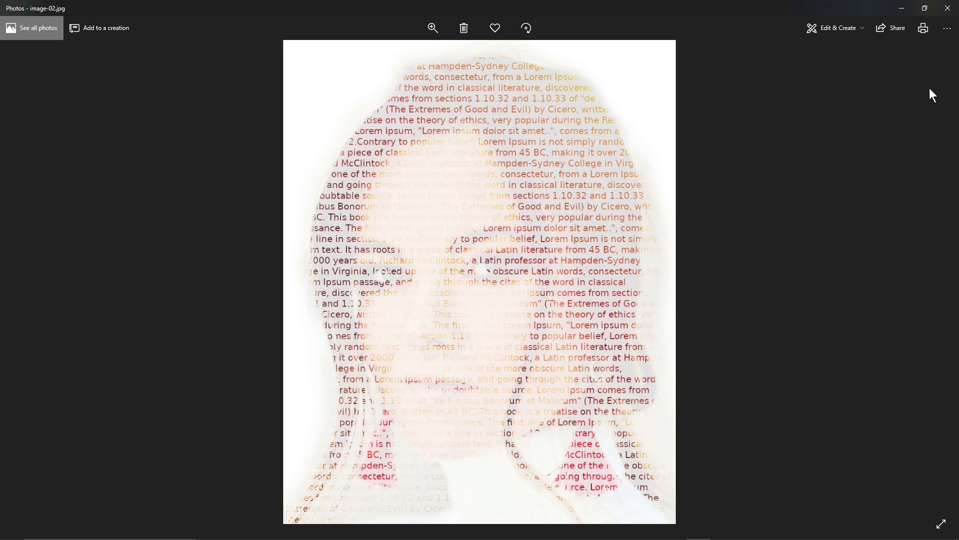
left_click(948, 8)
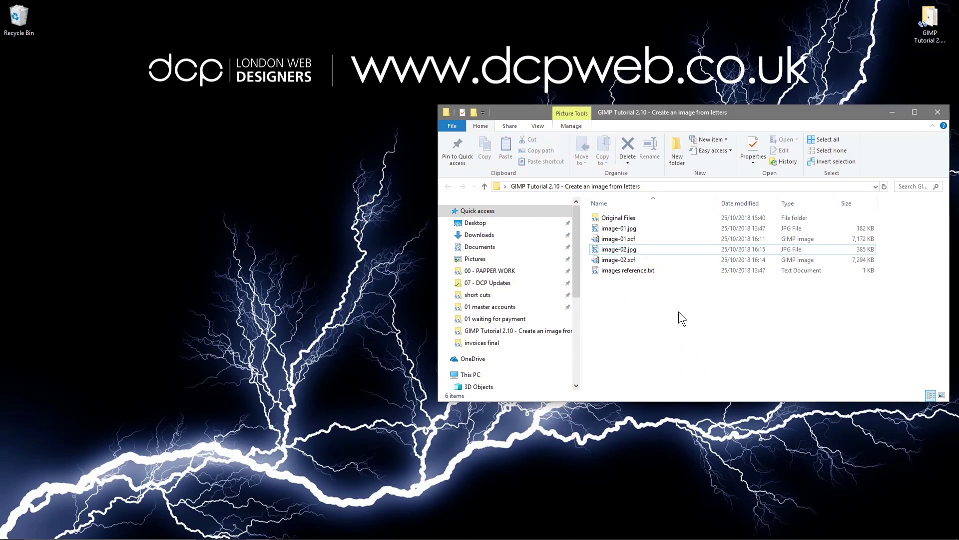